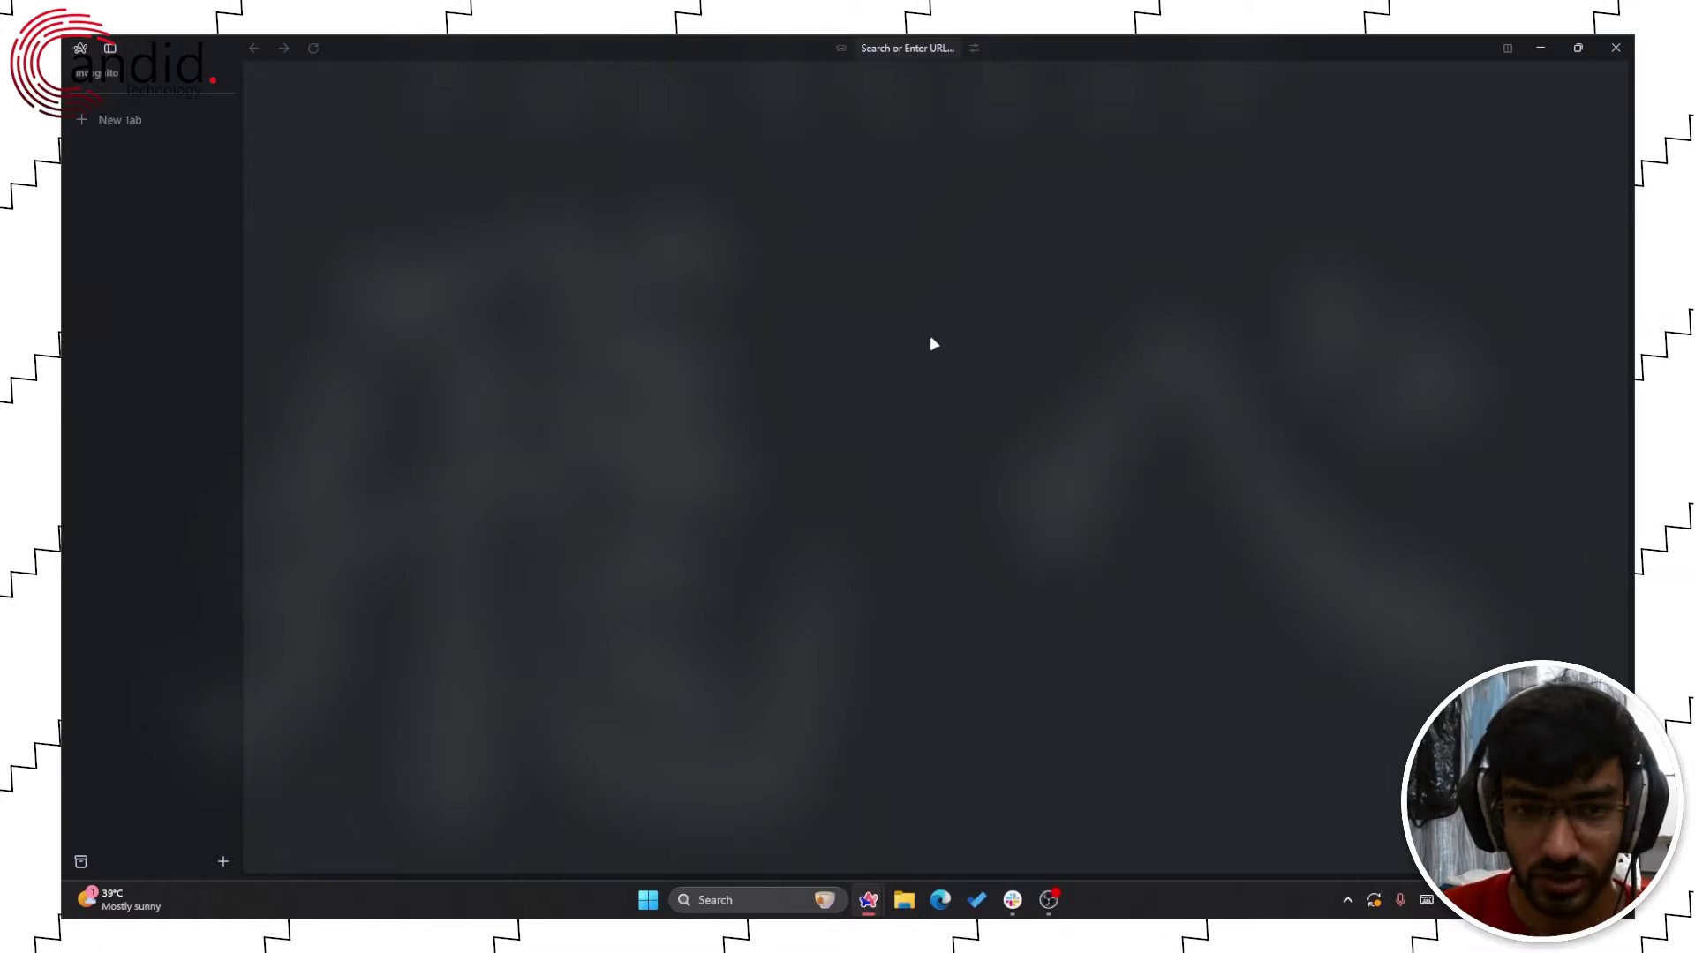
Search 'google takeout', open the Google Takeout result, and enter the account email to sign in
{"action": "key", "text": "ctrl+t"}
{"action": "type", "text": "google tak"}
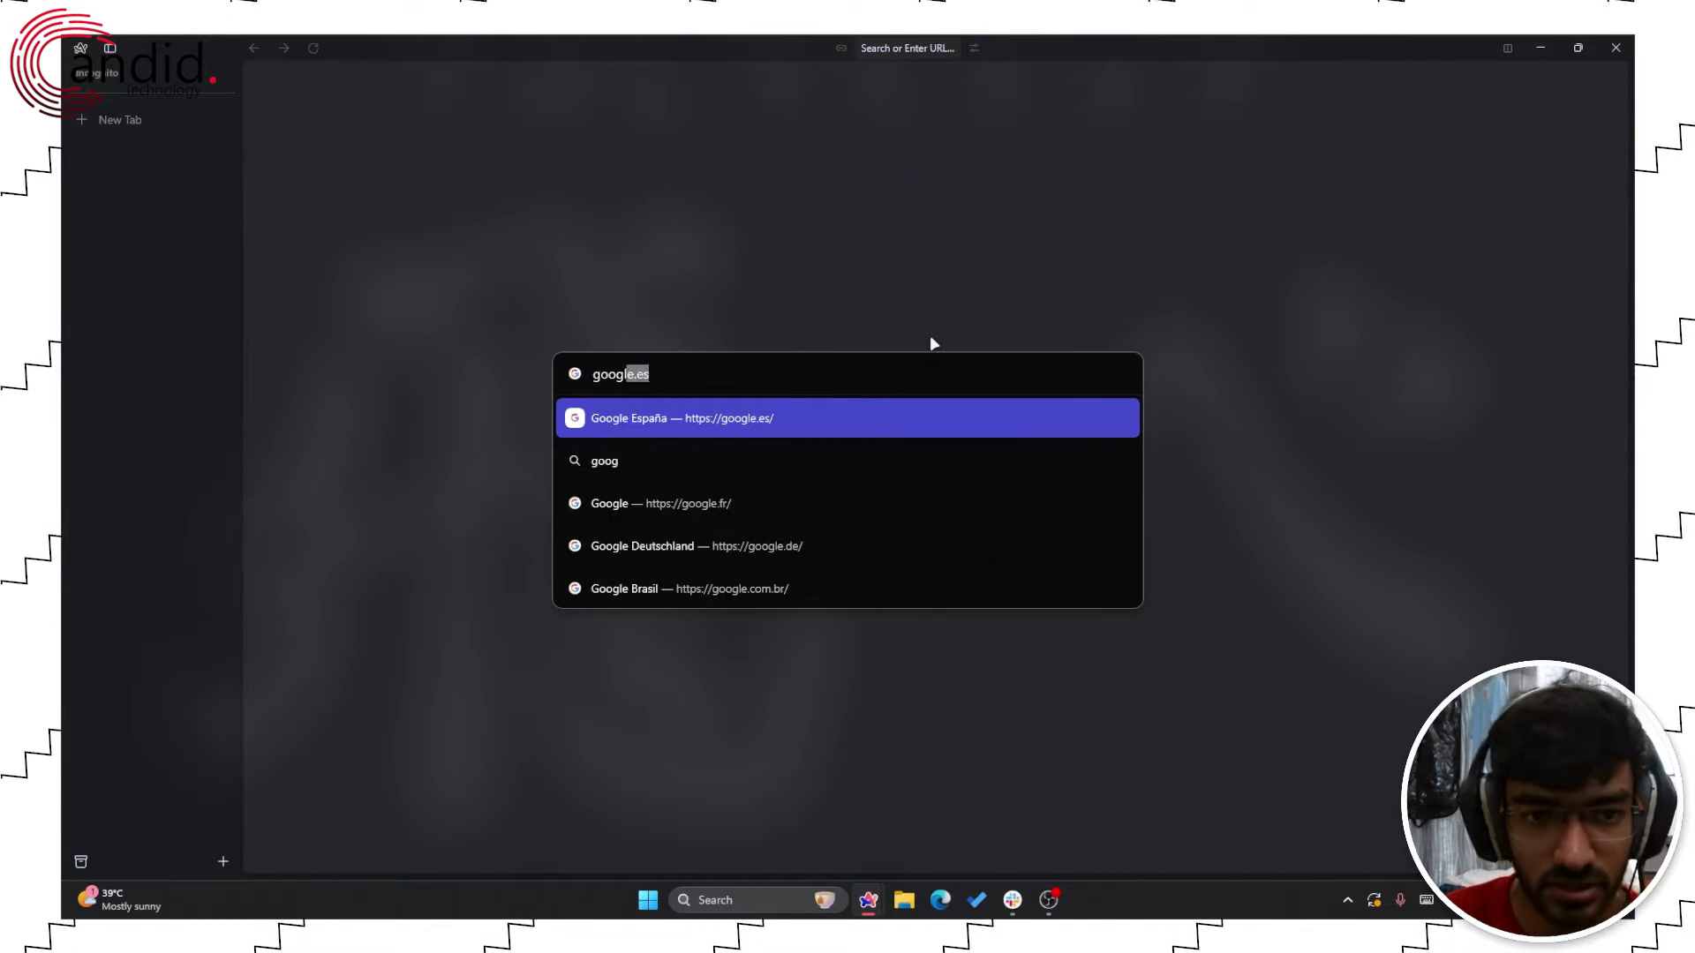
{"action": "type", "text": "eout"}
{"action": "key", "text": "Return"}
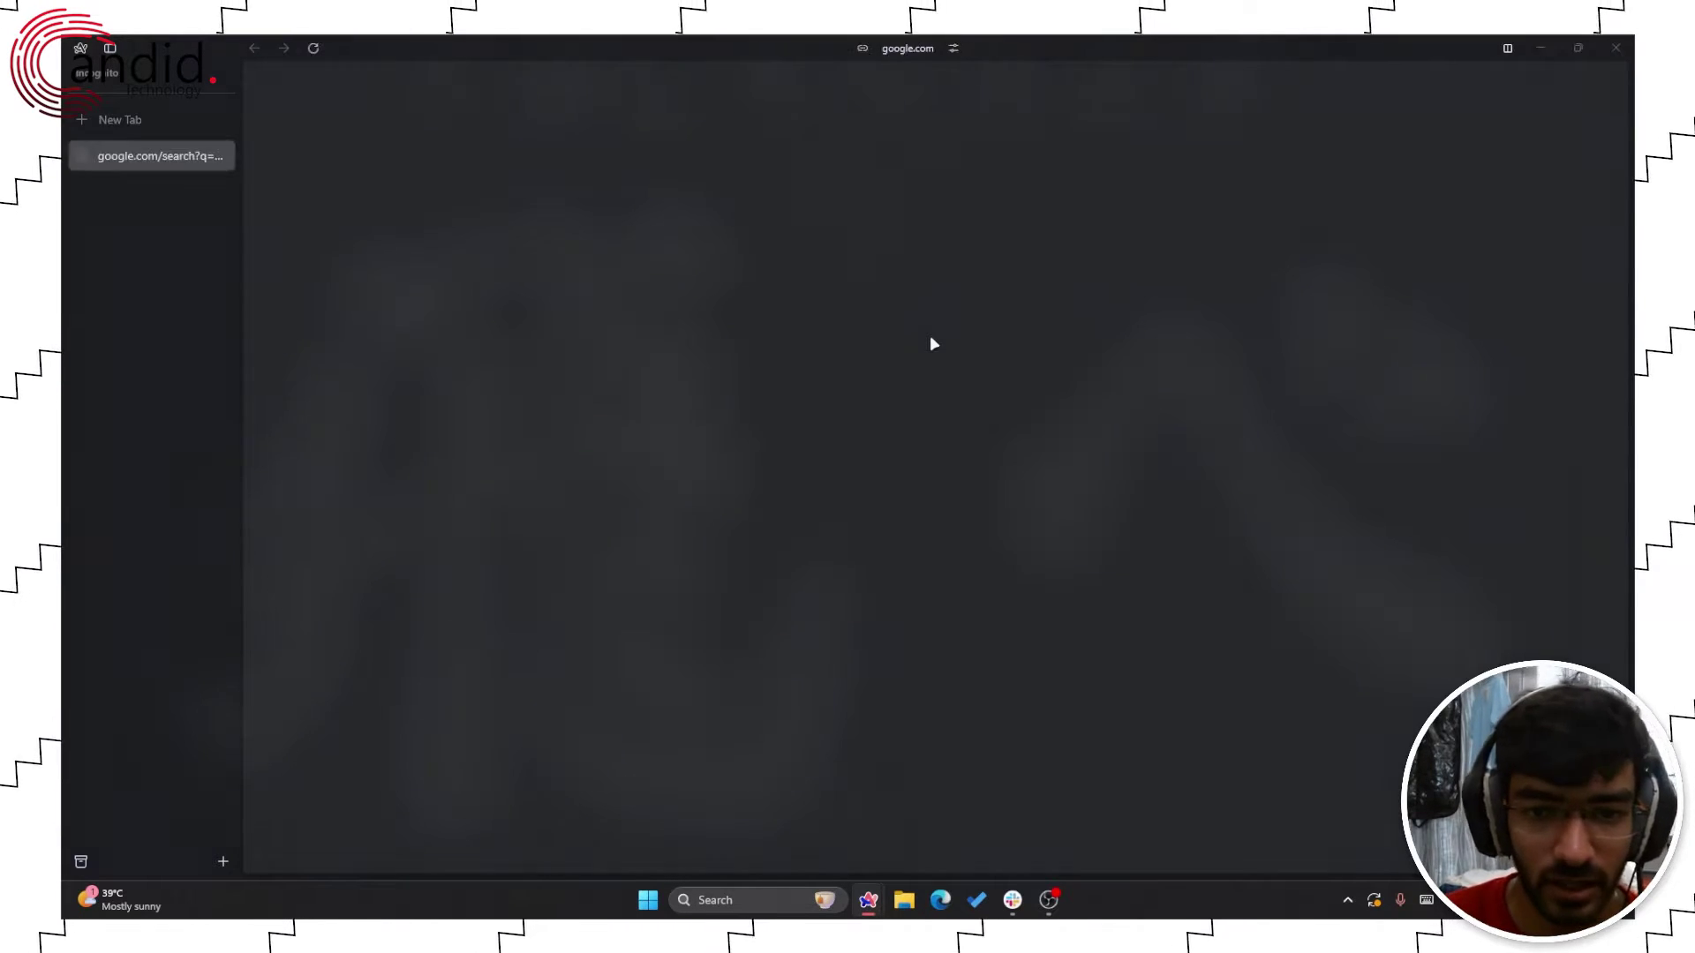
{"action": "left_click", "coordinate": [807, 384]}
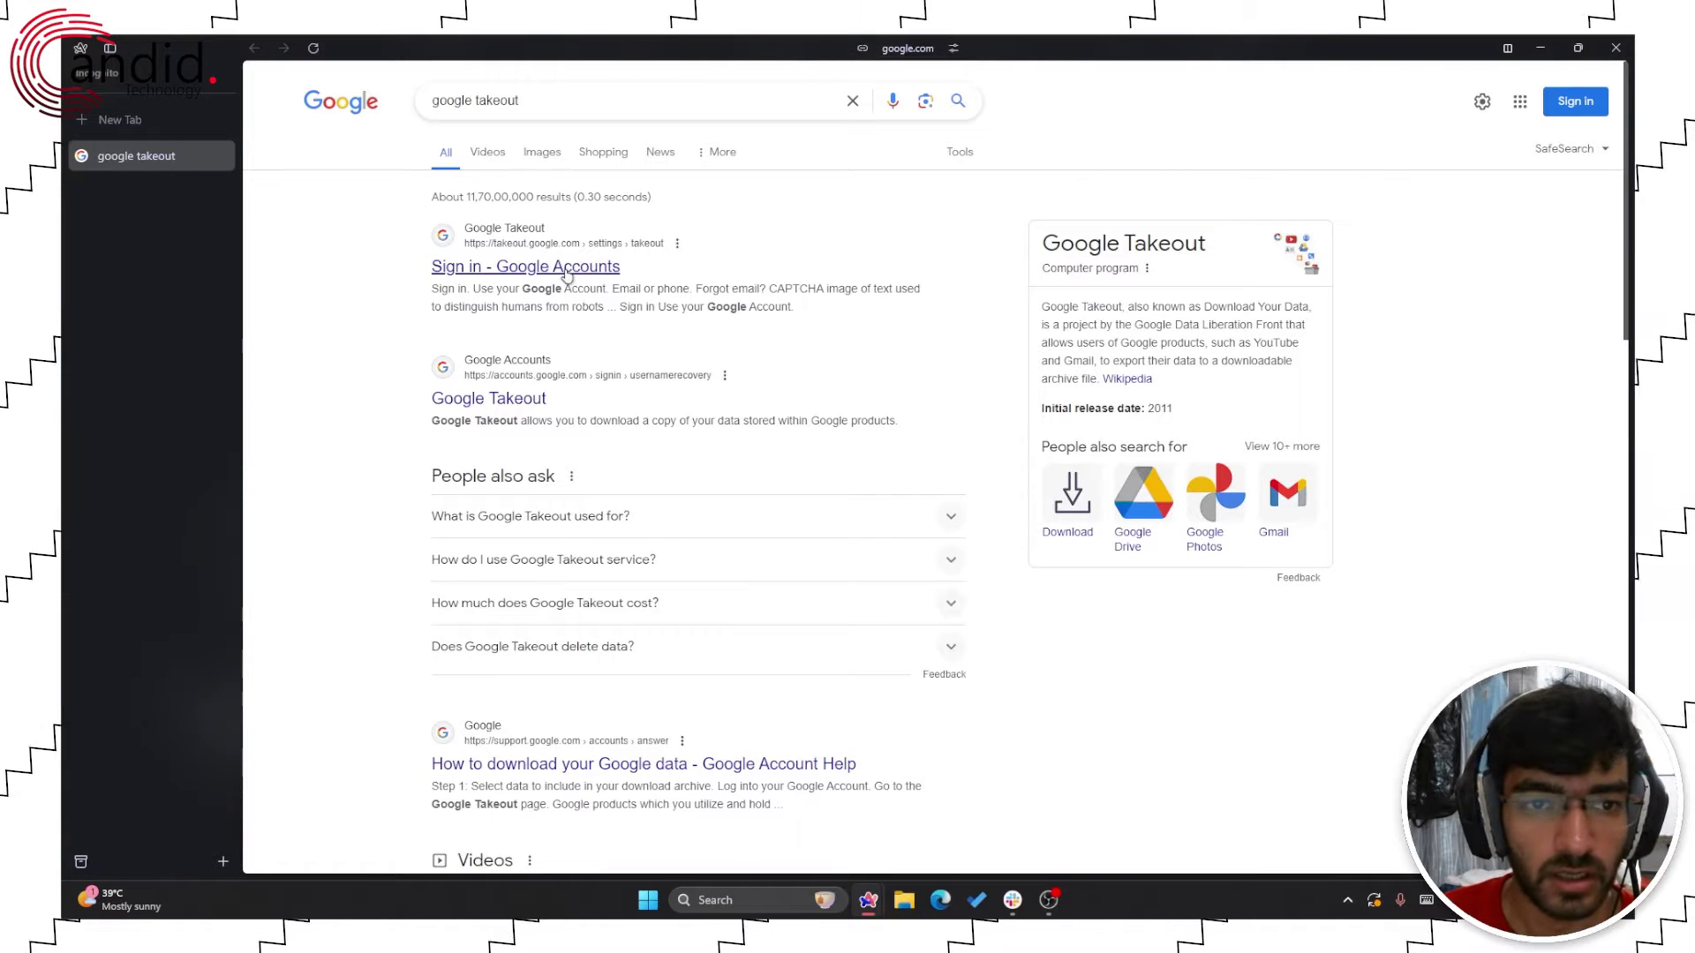
{"action": "key", "text": "ctrl+s"}
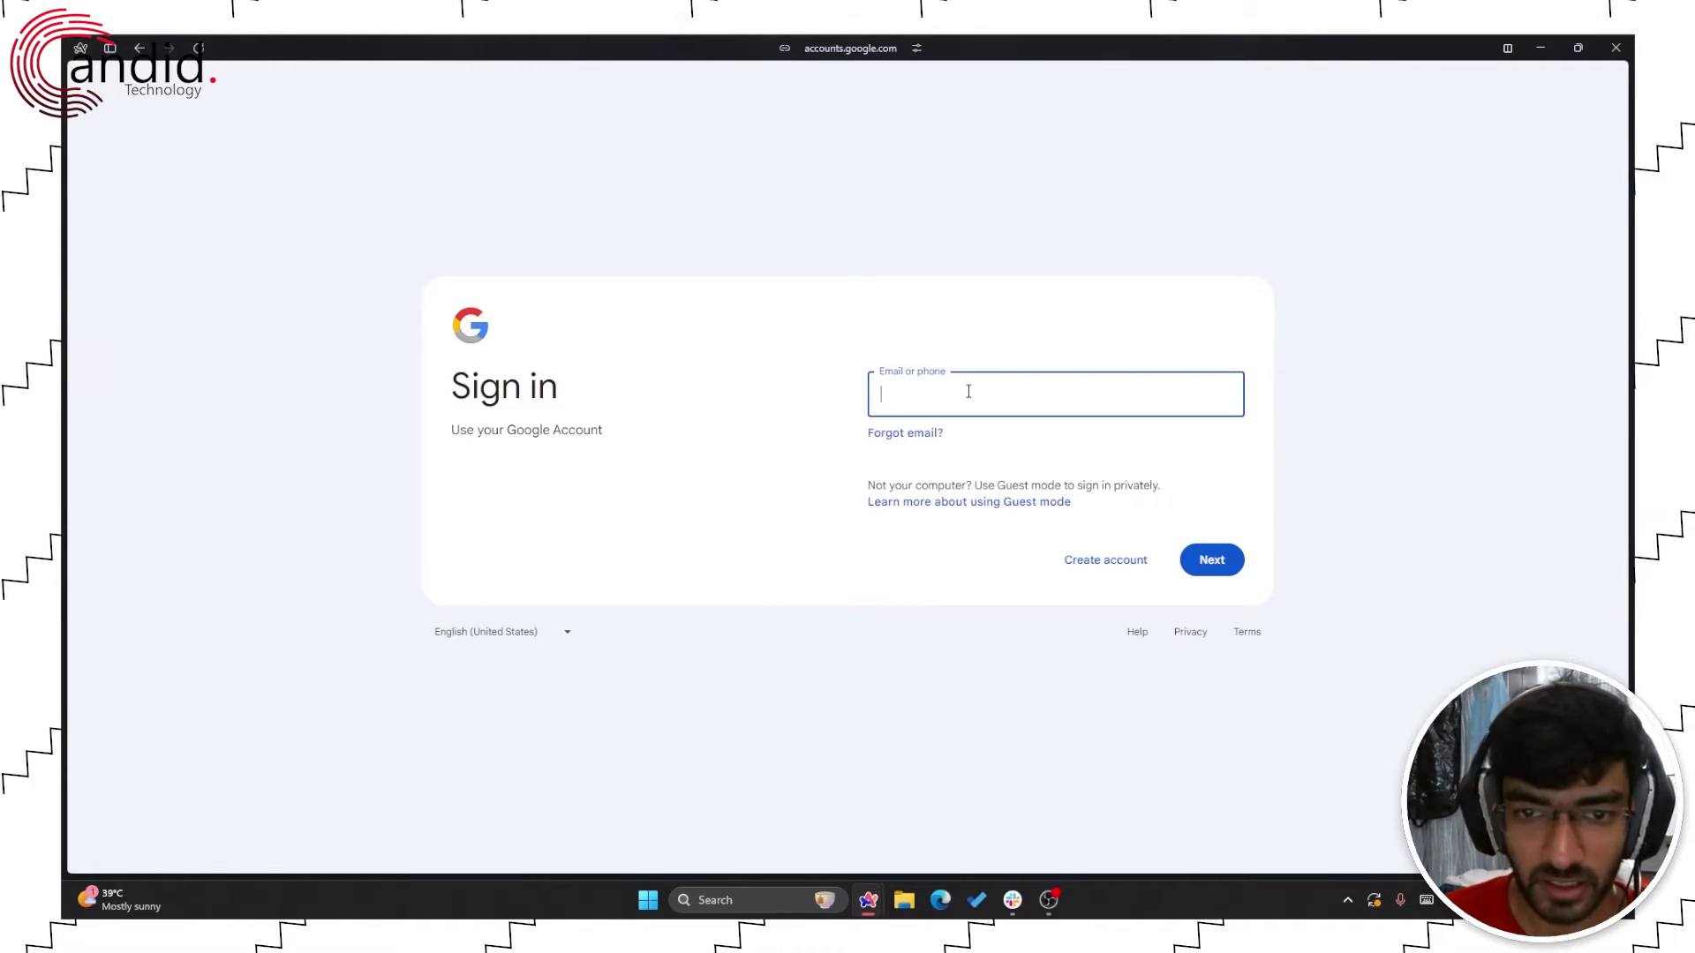
{"action": "type", "text": "yadu"}
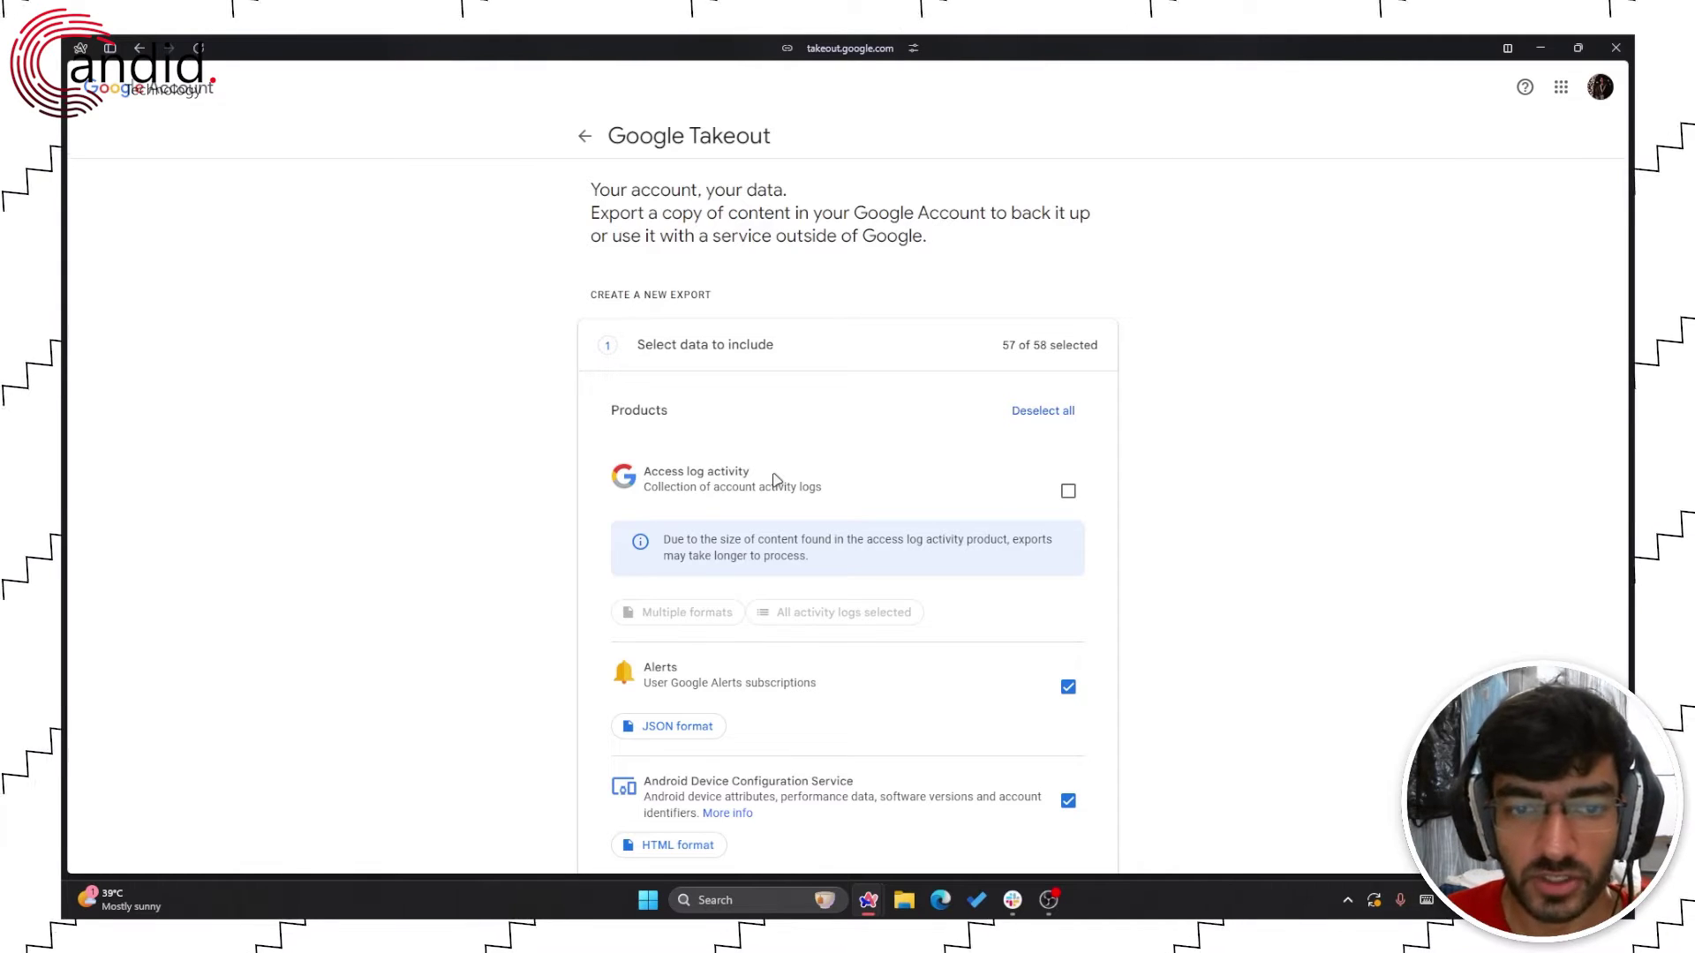
{"action": "scroll", "coordinate": [934, 481], "scroll_direction": "down", "scroll_amount": 4}
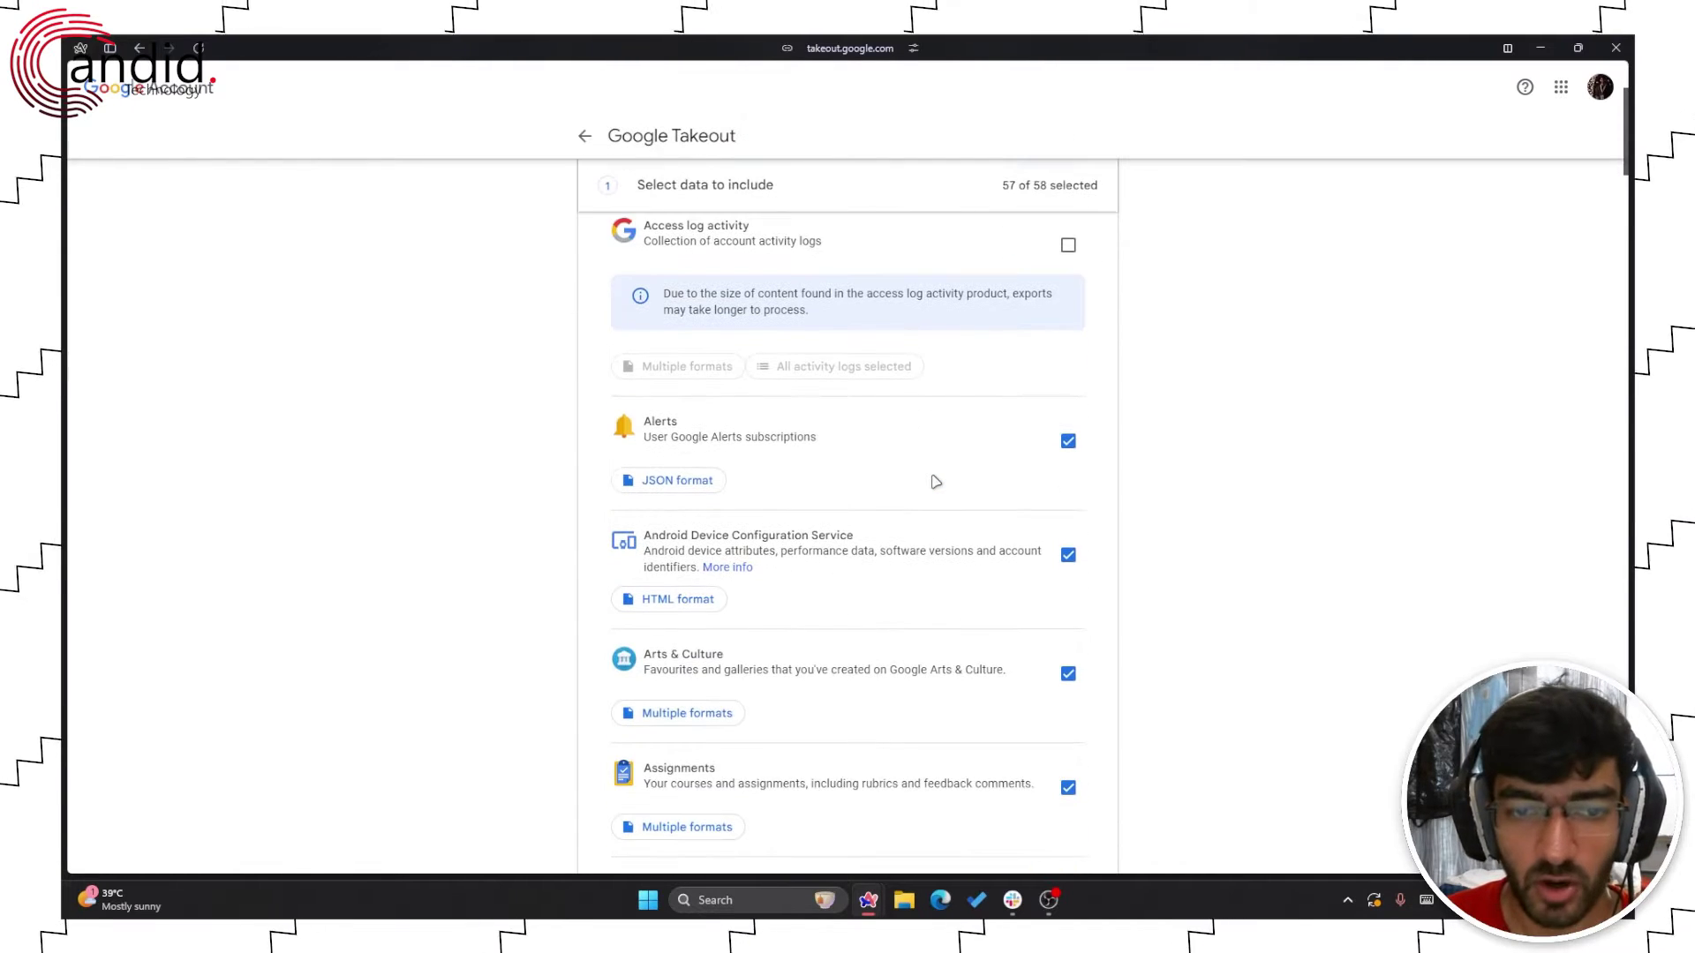
{"action": "scroll", "coordinate": [935, 481], "scroll_direction": "down", "scroll_amount": 3}
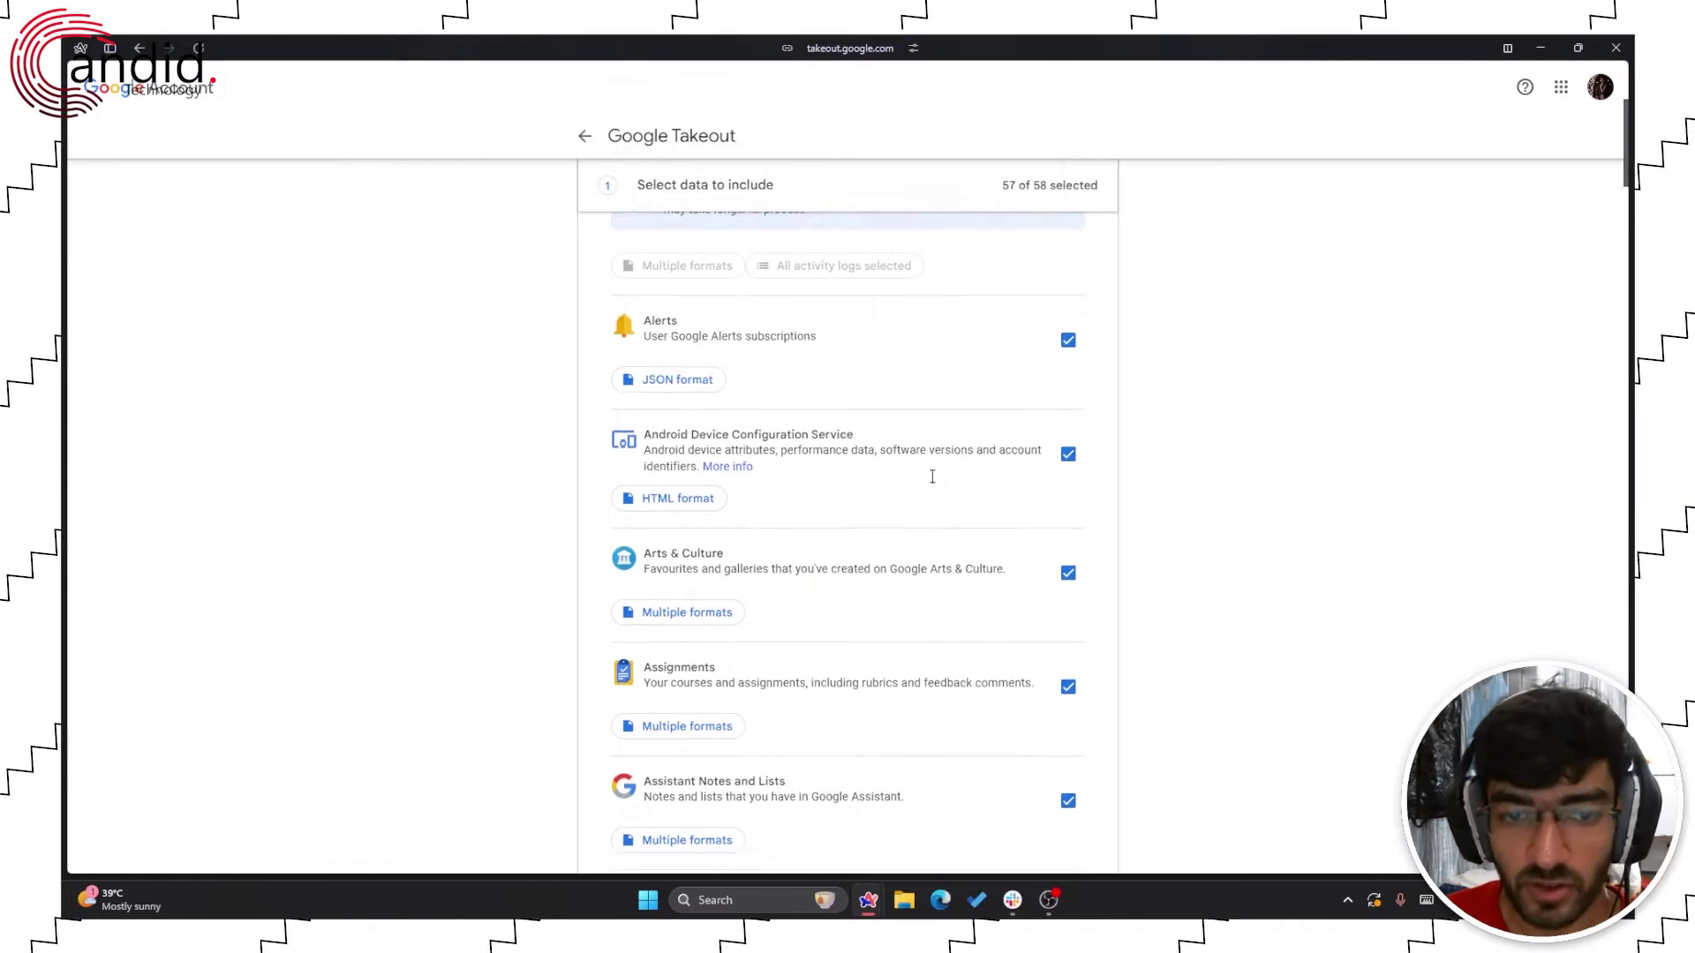
{"action": "scroll", "coordinate": [932, 477], "scroll_direction": "down", "scroll_amount": 15}
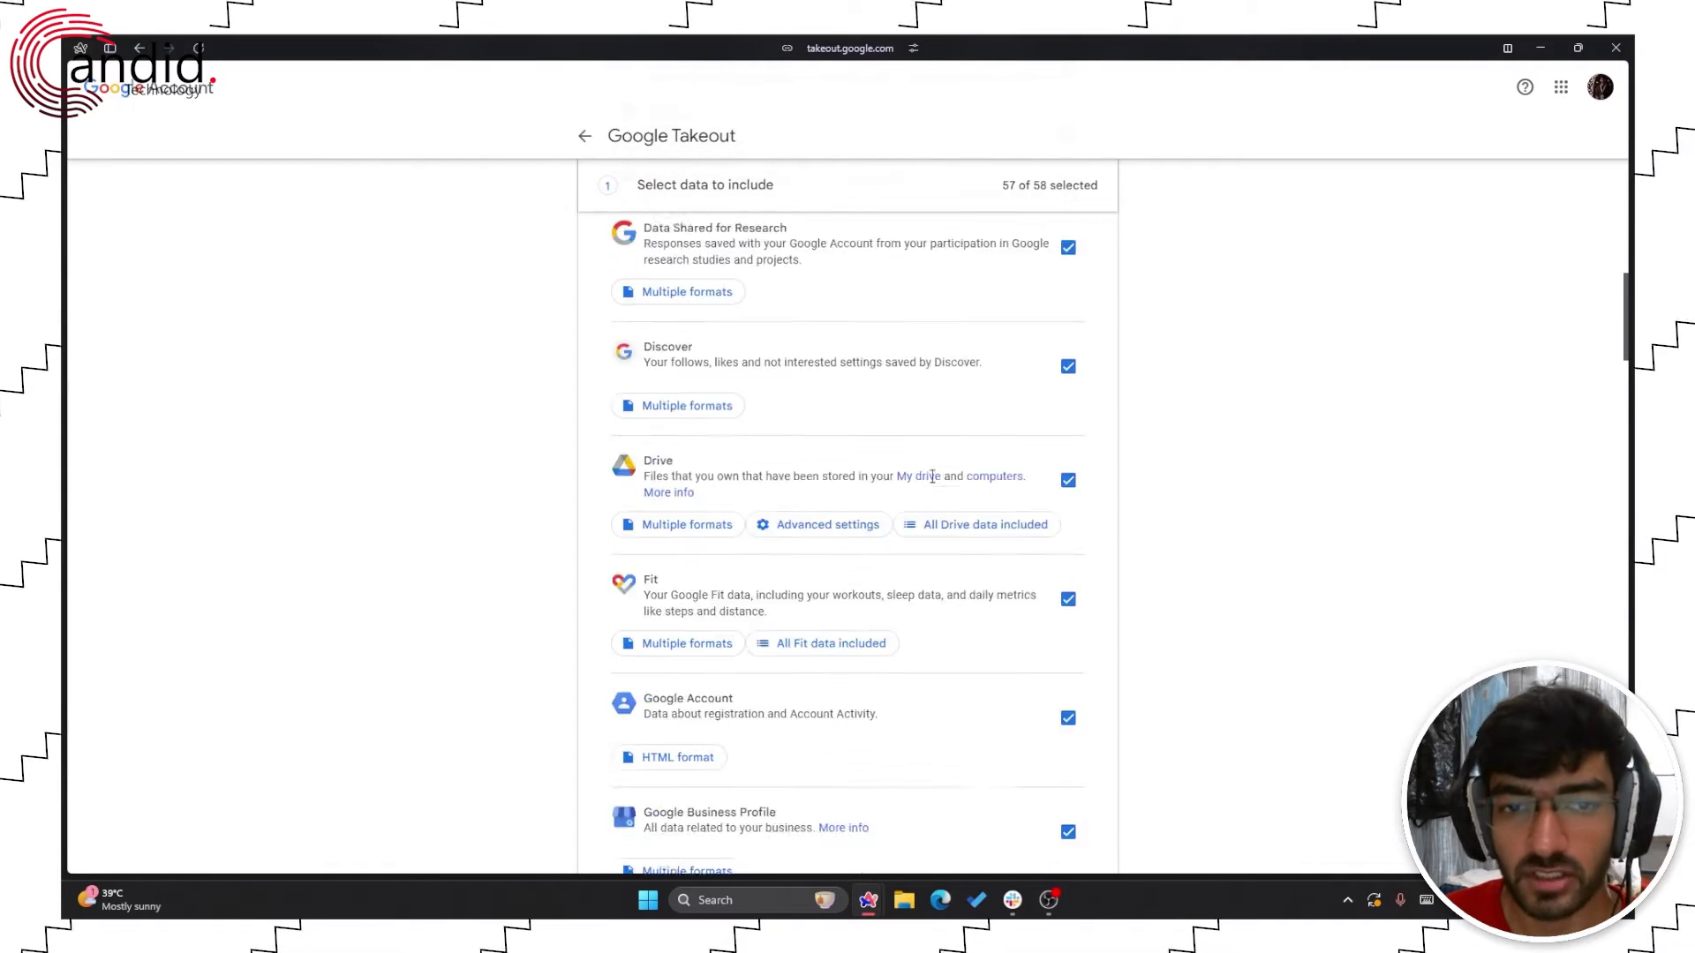
{"action": "scroll", "coordinate": [932, 476], "scroll_direction": "down", "scroll_amount": 3}
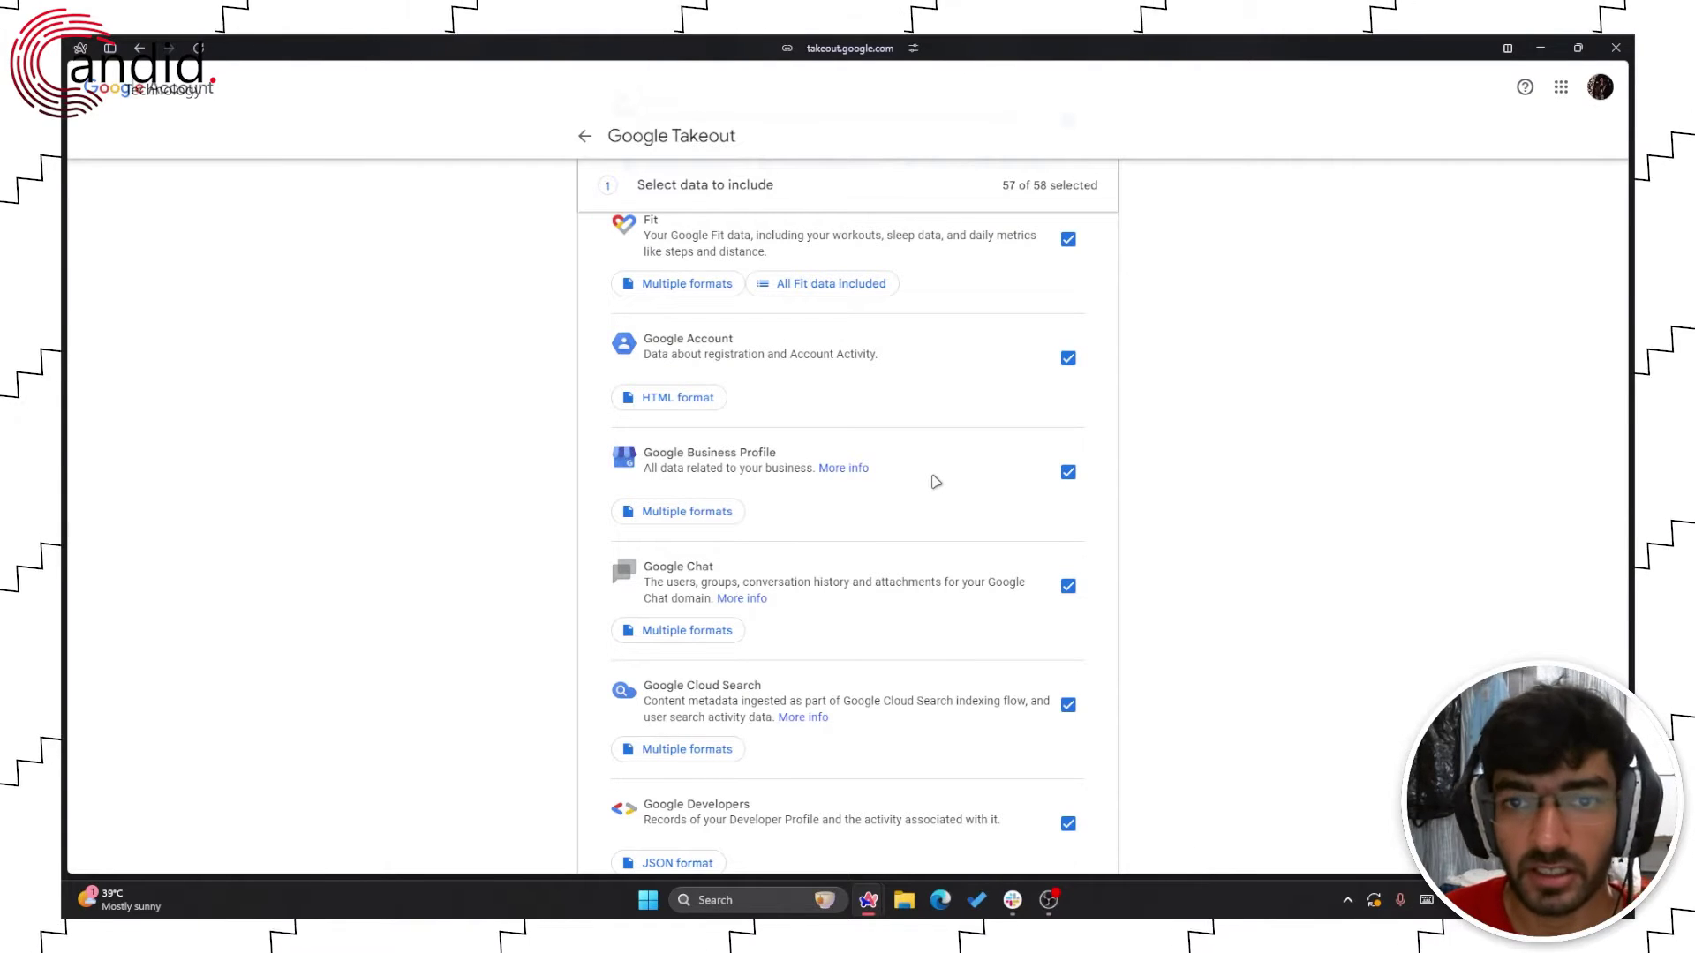
{"action": "scroll", "coordinate": [936, 481], "scroll_direction": "up", "scroll_amount": 20}
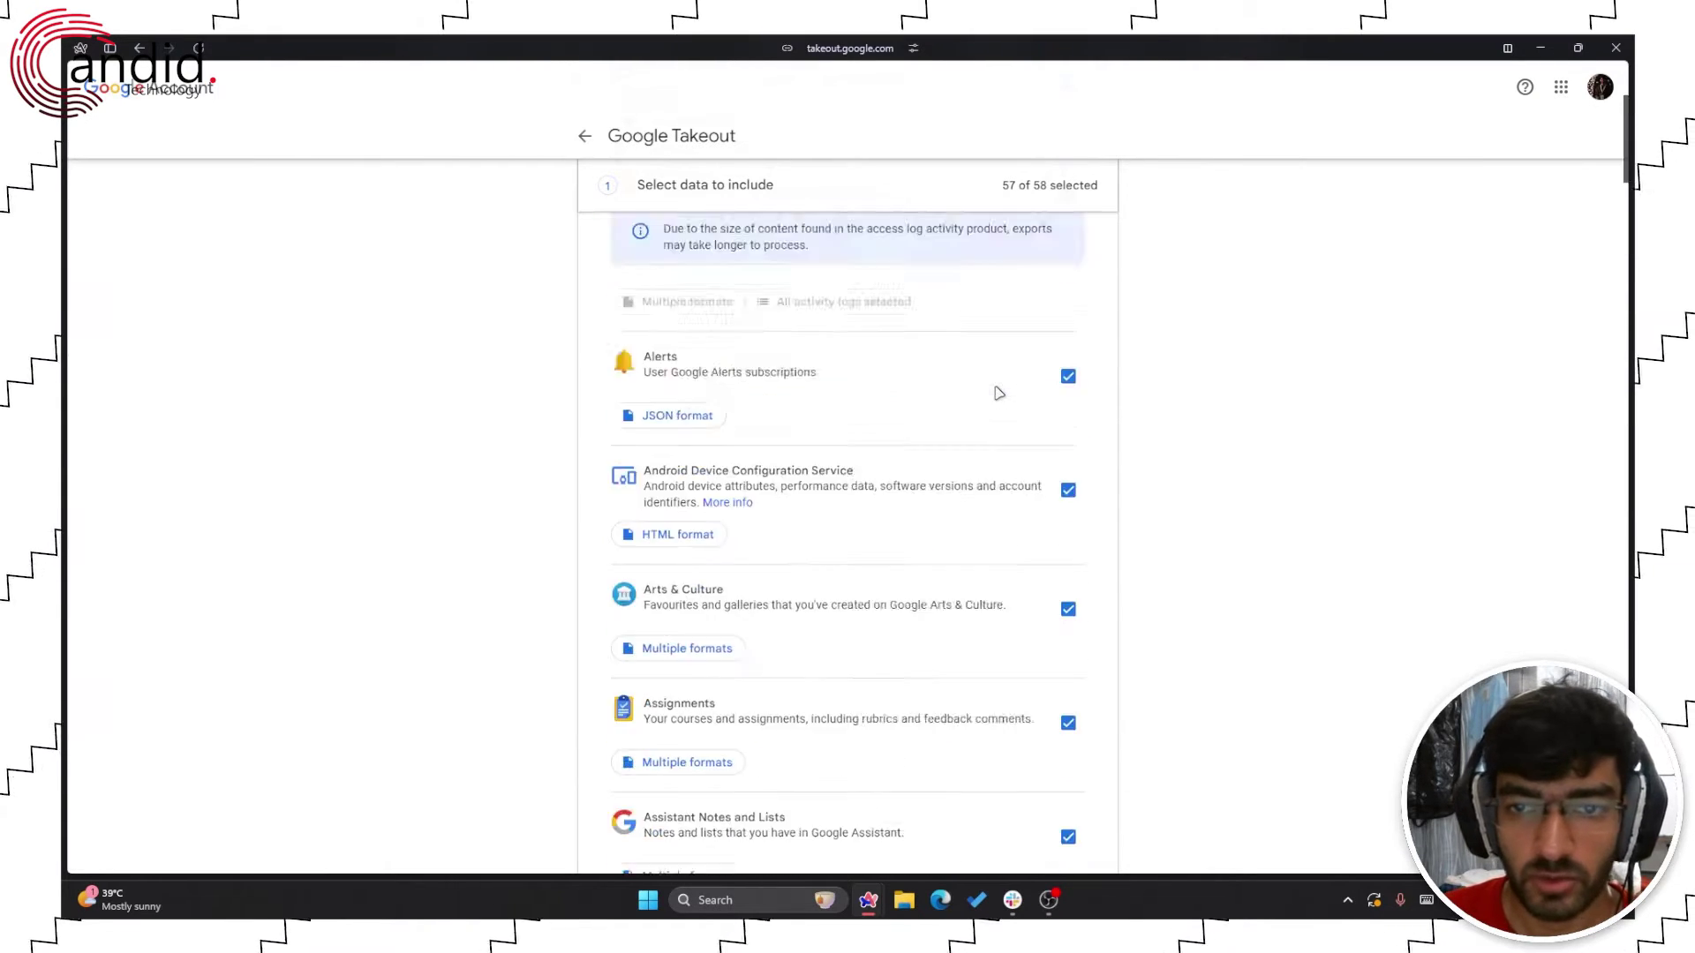
{"action": "scroll", "coordinate": [998, 393], "scroll_direction": "up", "scroll_amount": 3}
Deselect all products and tick only Google Photos, leaving 1 of 58 selected
{"action": "left_click", "coordinate": [1061, 410]}
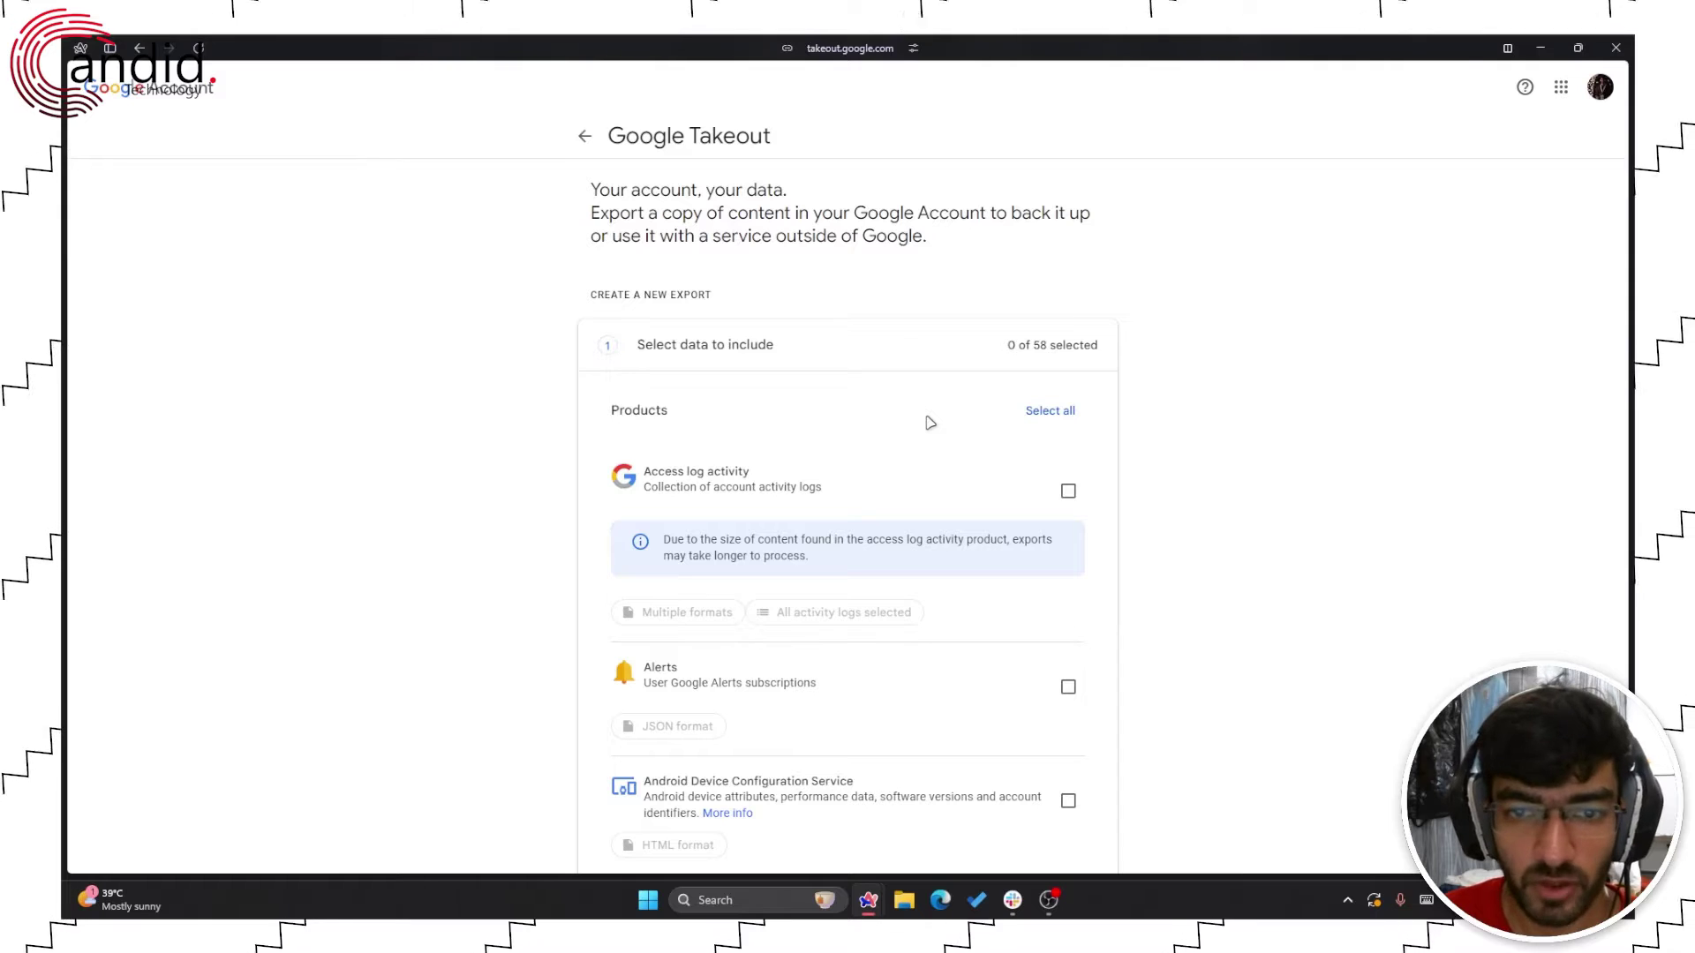
{"action": "scroll", "coordinate": [929, 423], "scroll_direction": "down", "scroll_amount": 20}
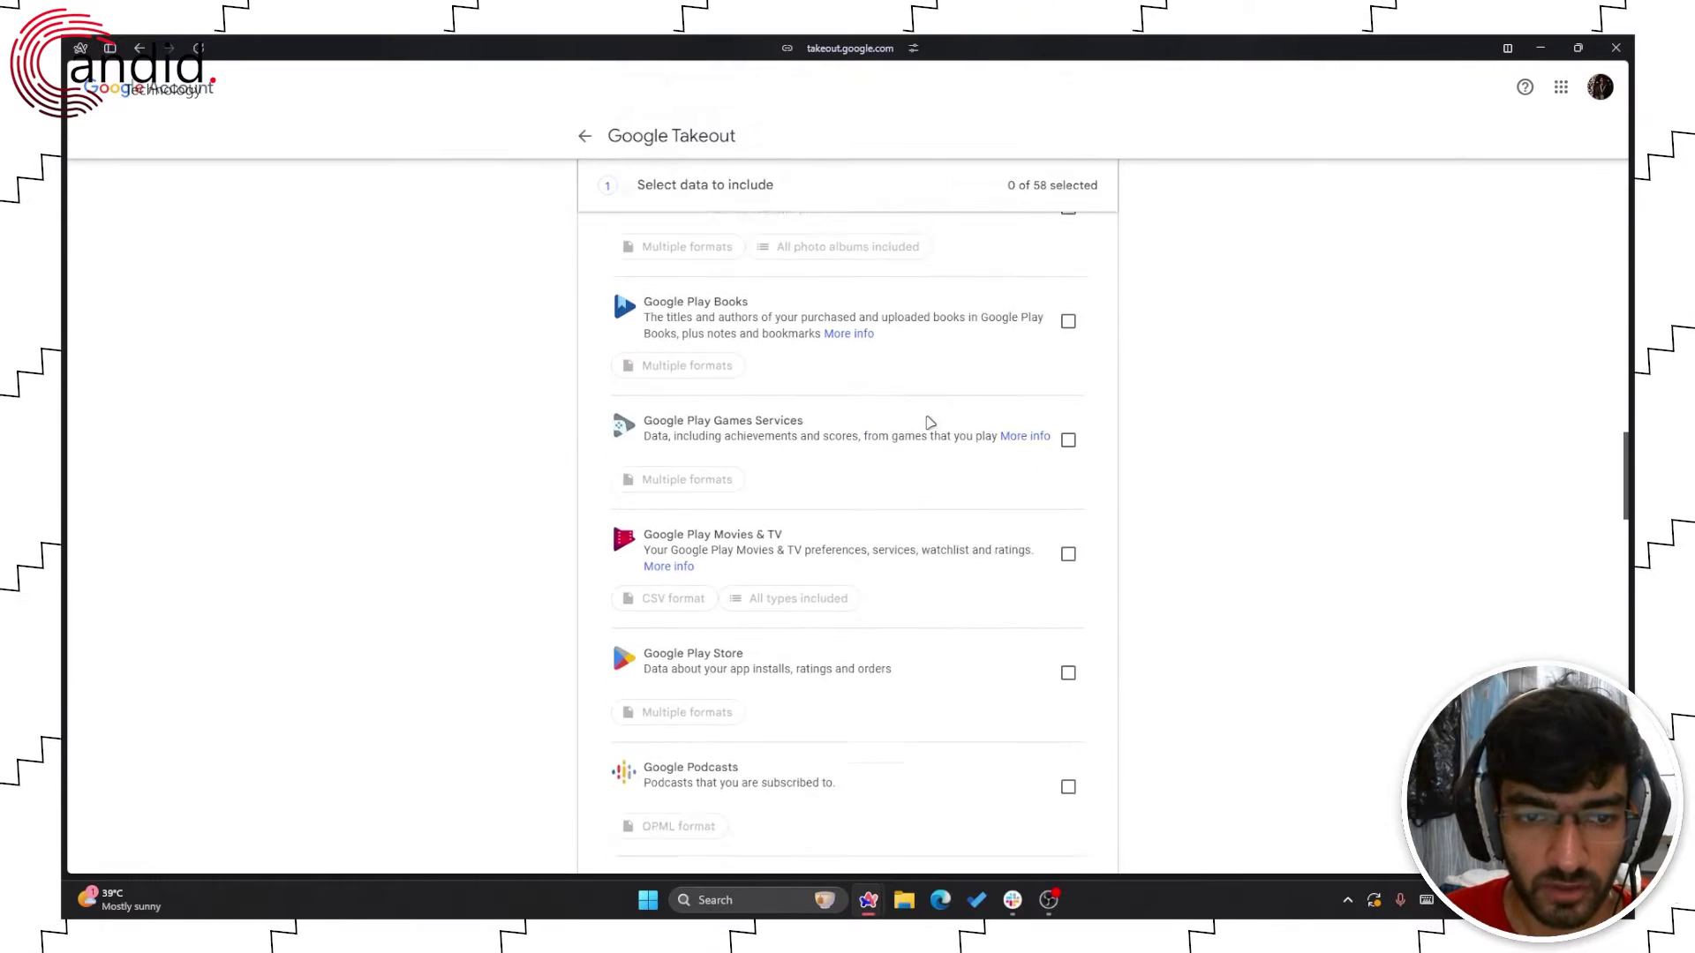
{"action": "scroll", "coordinate": [927, 424], "scroll_direction": "up", "scroll_amount": 4}
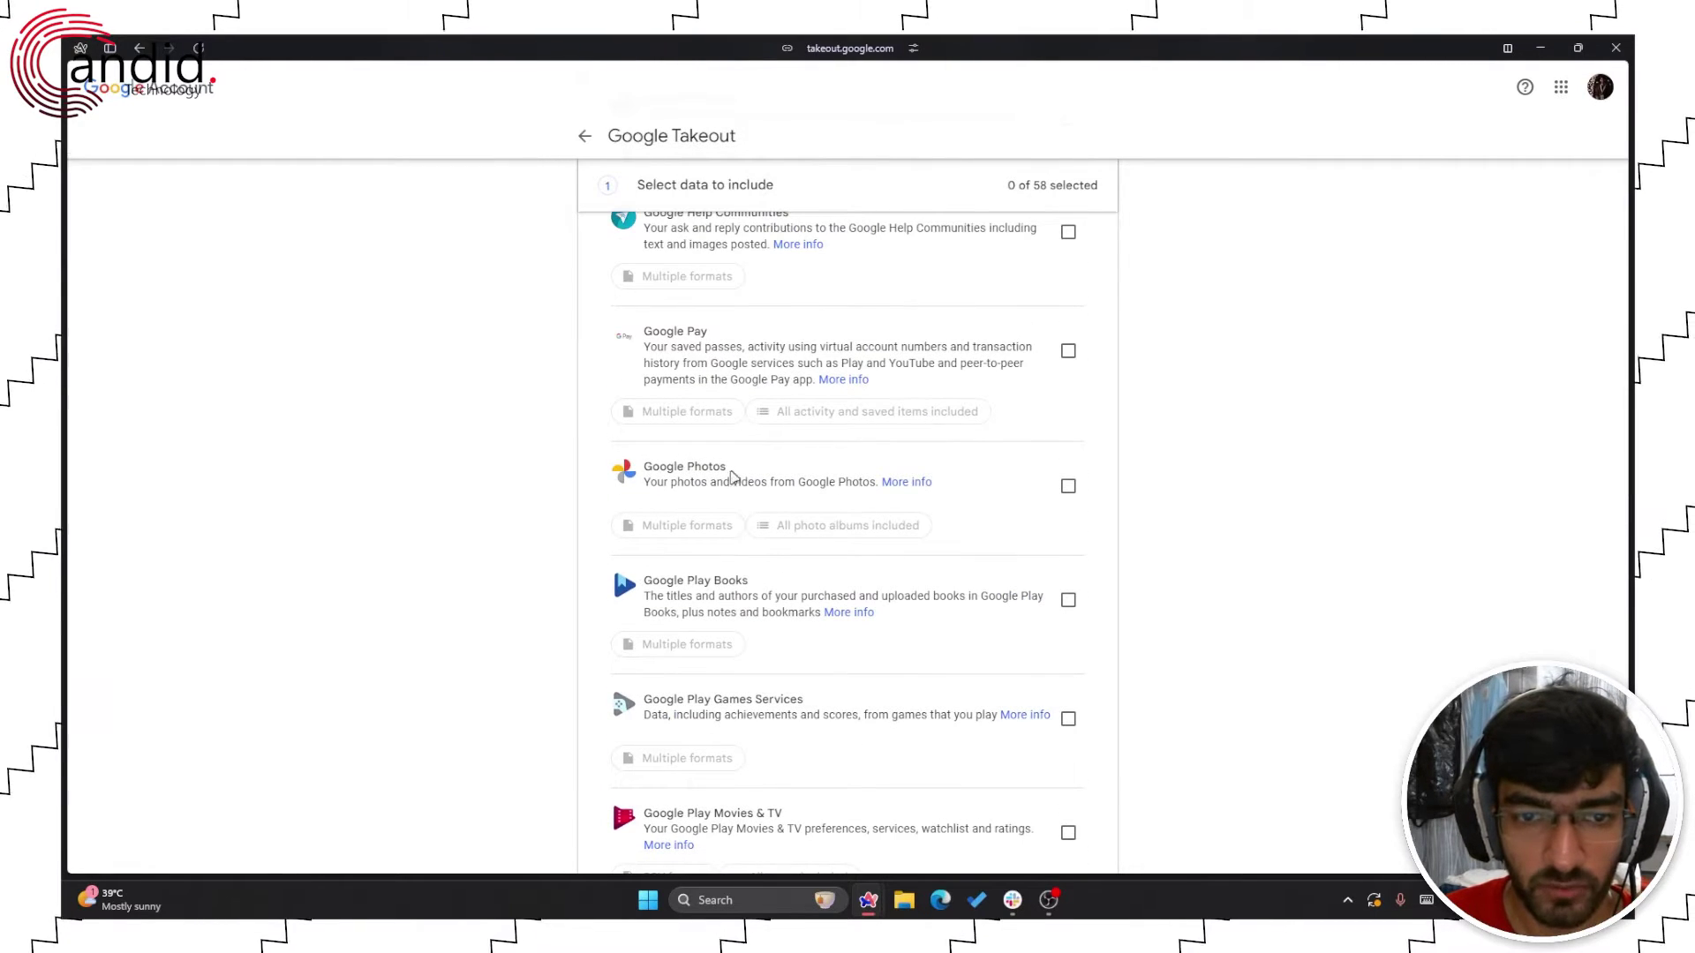
{"action": "left_click", "coordinate": [1007, 516]}
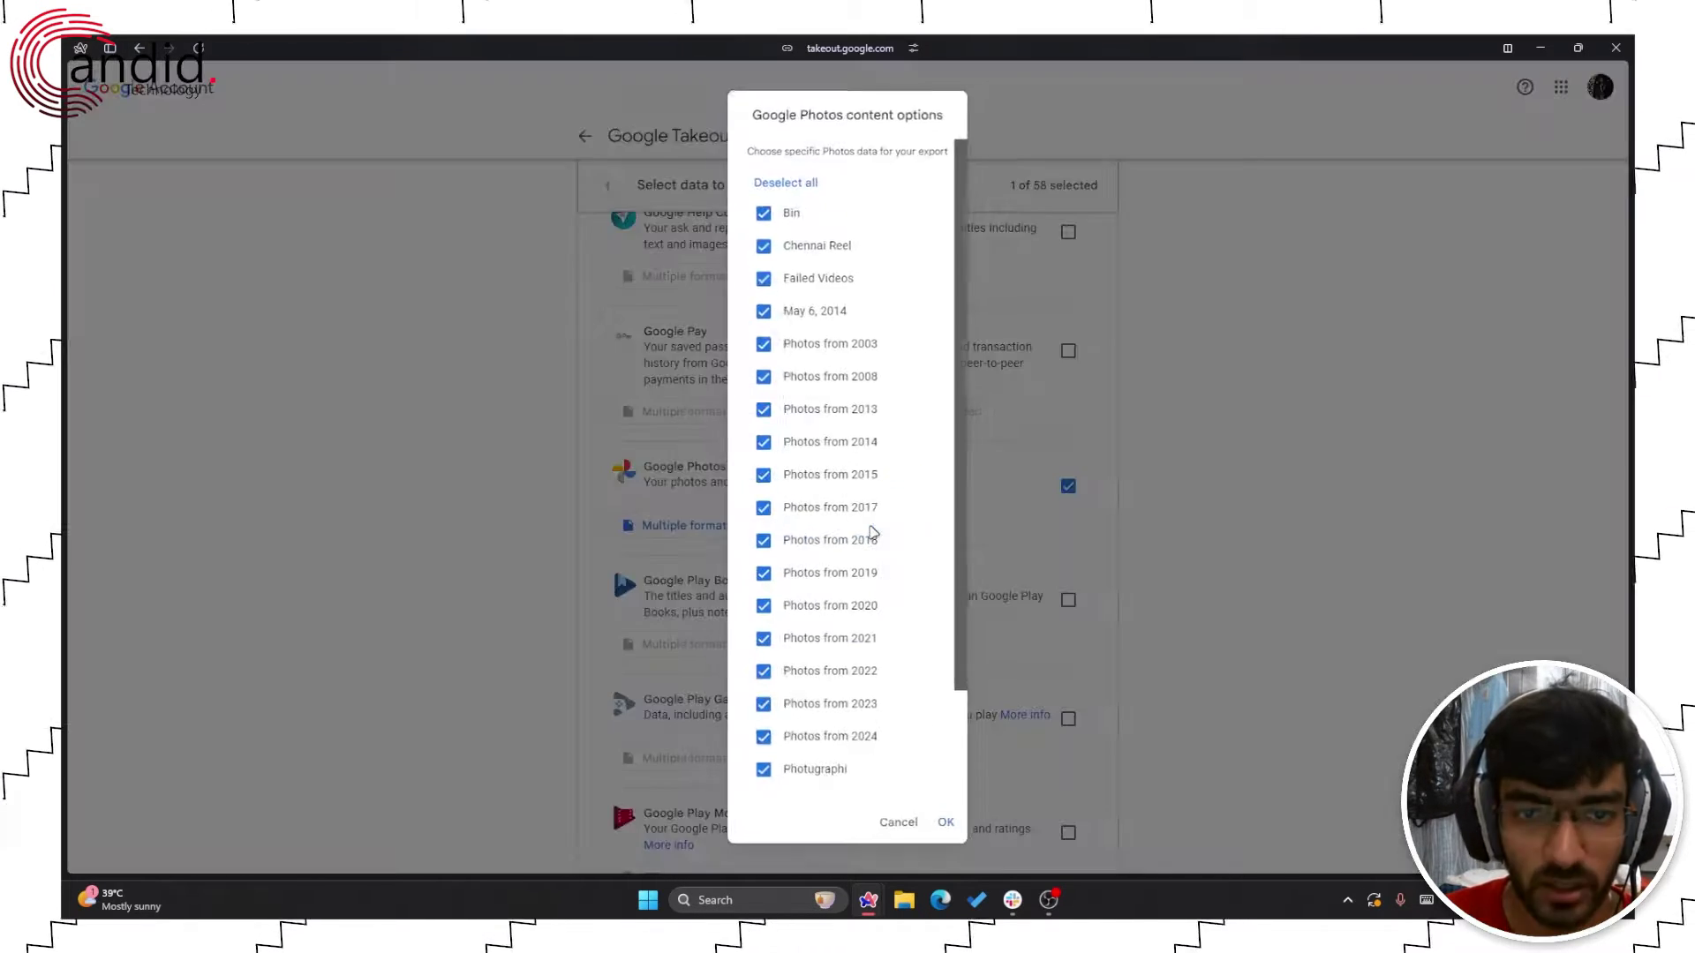
{"action": "left_click", "coordinate": [838, 526]}
Untick every photo album except Photographi and confirm, so 1 photo album is selected
{"action": "scroll", "coordinate": [847, 441], "scroll_direction": "down", "scroll_amount": 3}
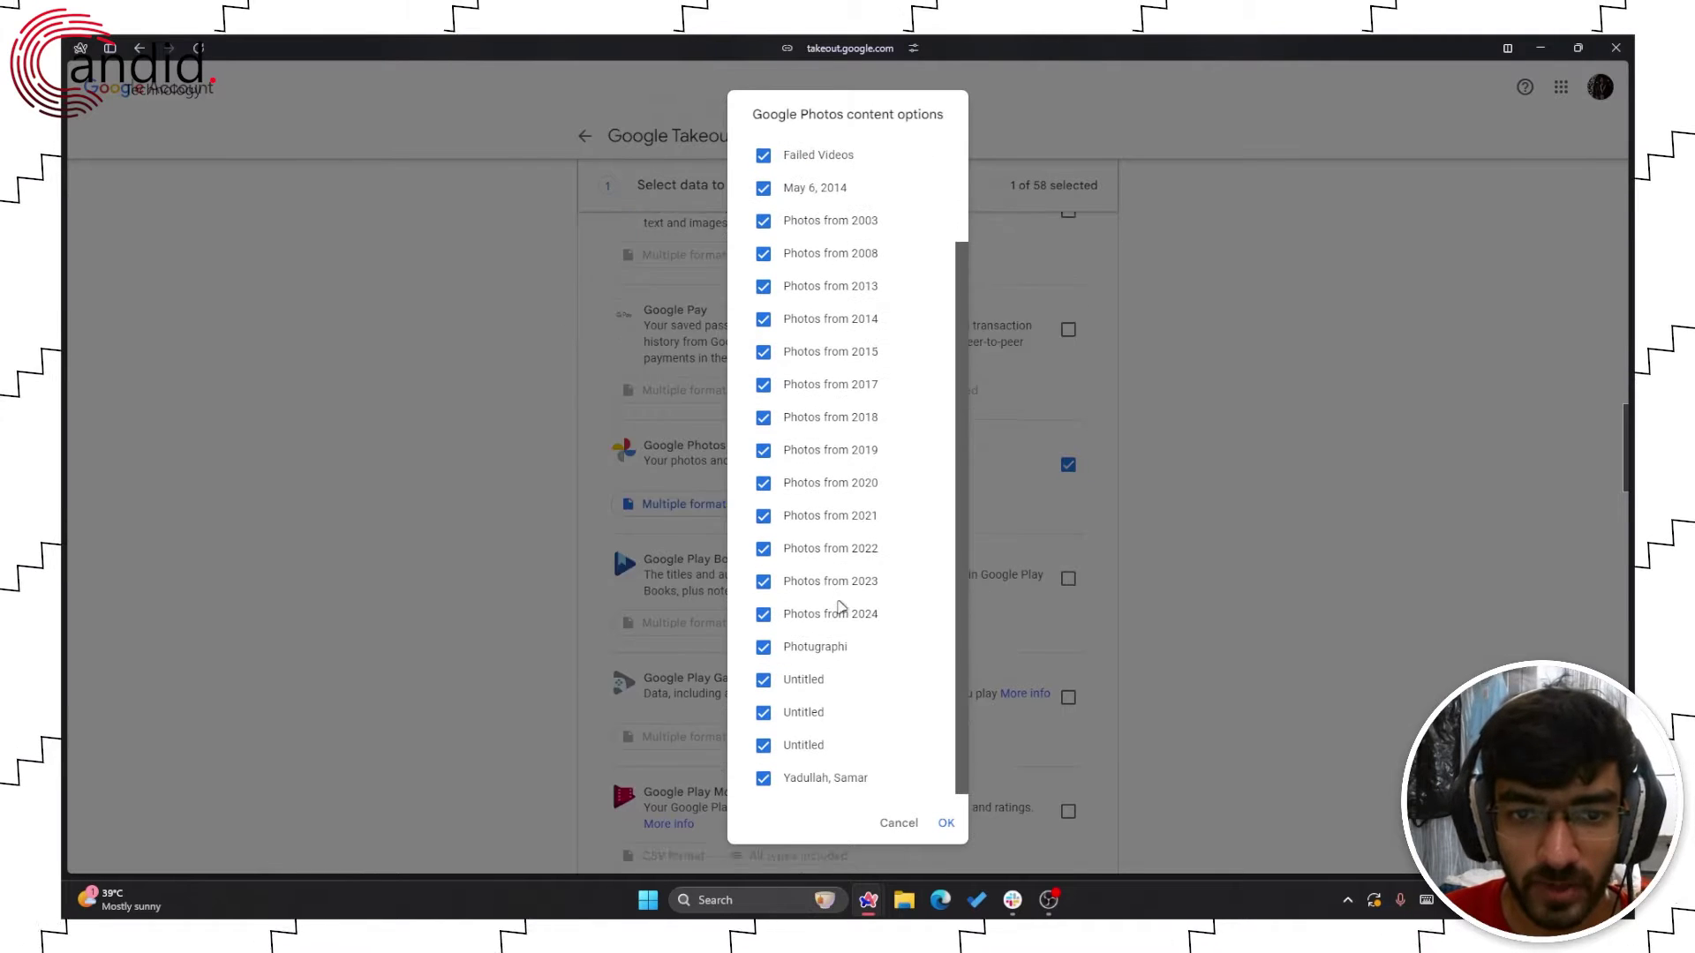
{"action": "scroll", "coordinate": [845, 558], "scroll_direction": "up", "scroll_amount": 1}
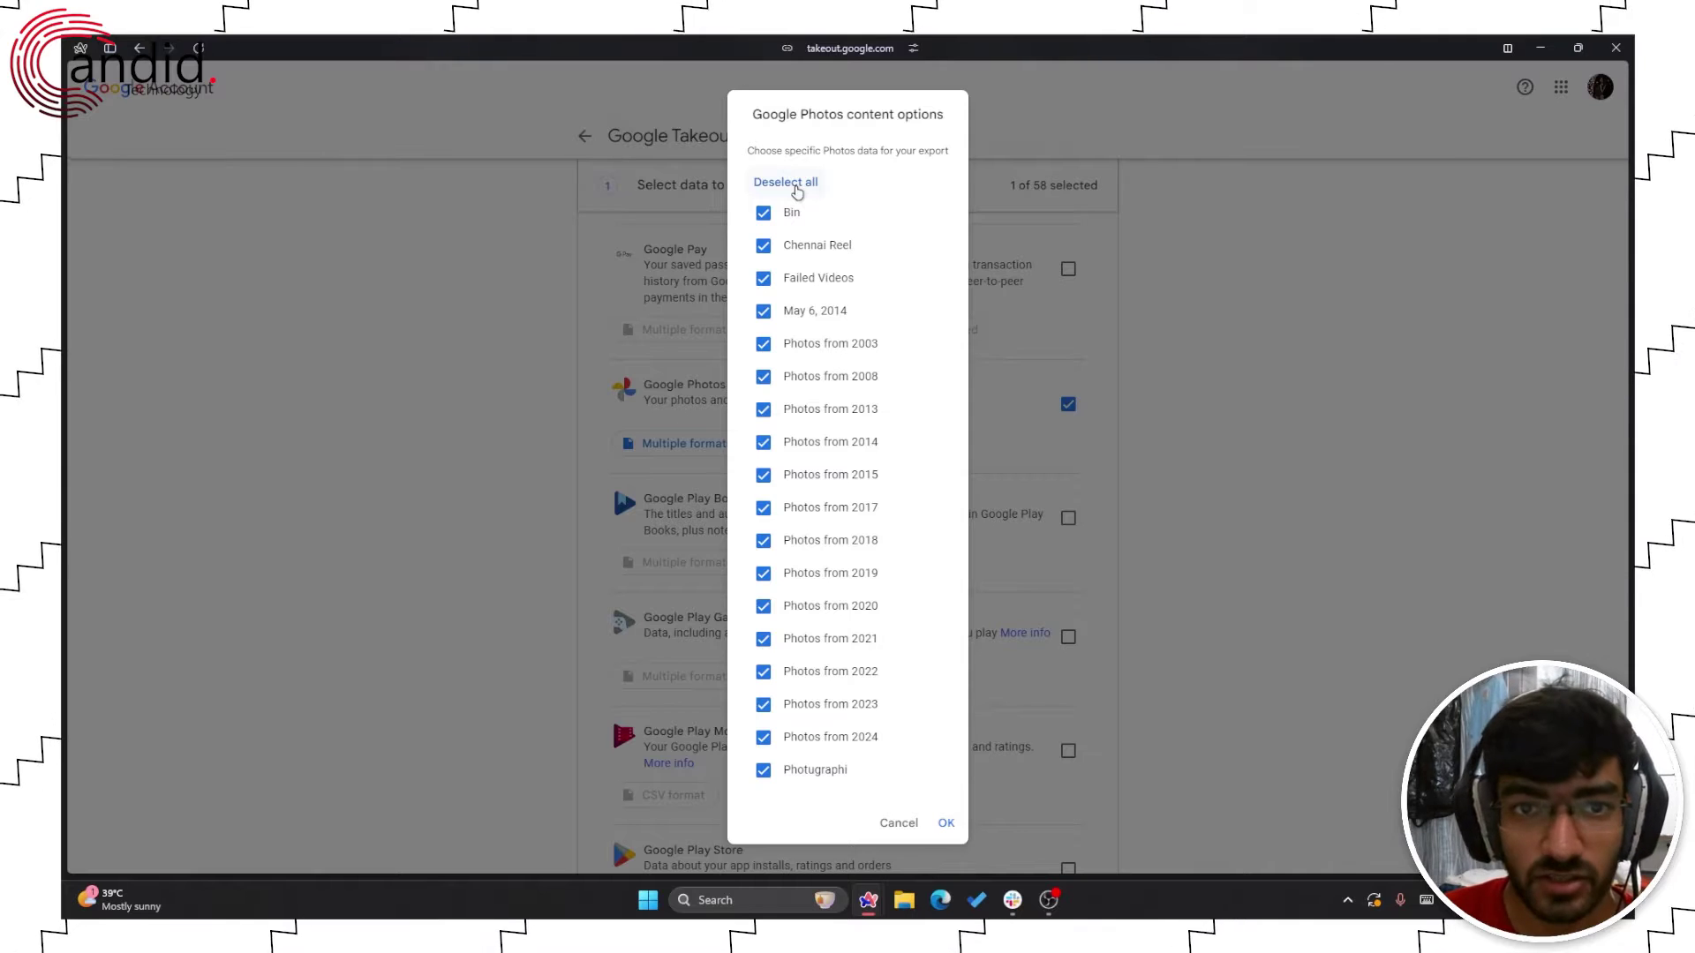
{"action": "left_click", "coordinate": [796, 189]}
{"action": "scroll", "coordinate": [825, 516], "scroll_direction": "down", "scroll_amount": 2}
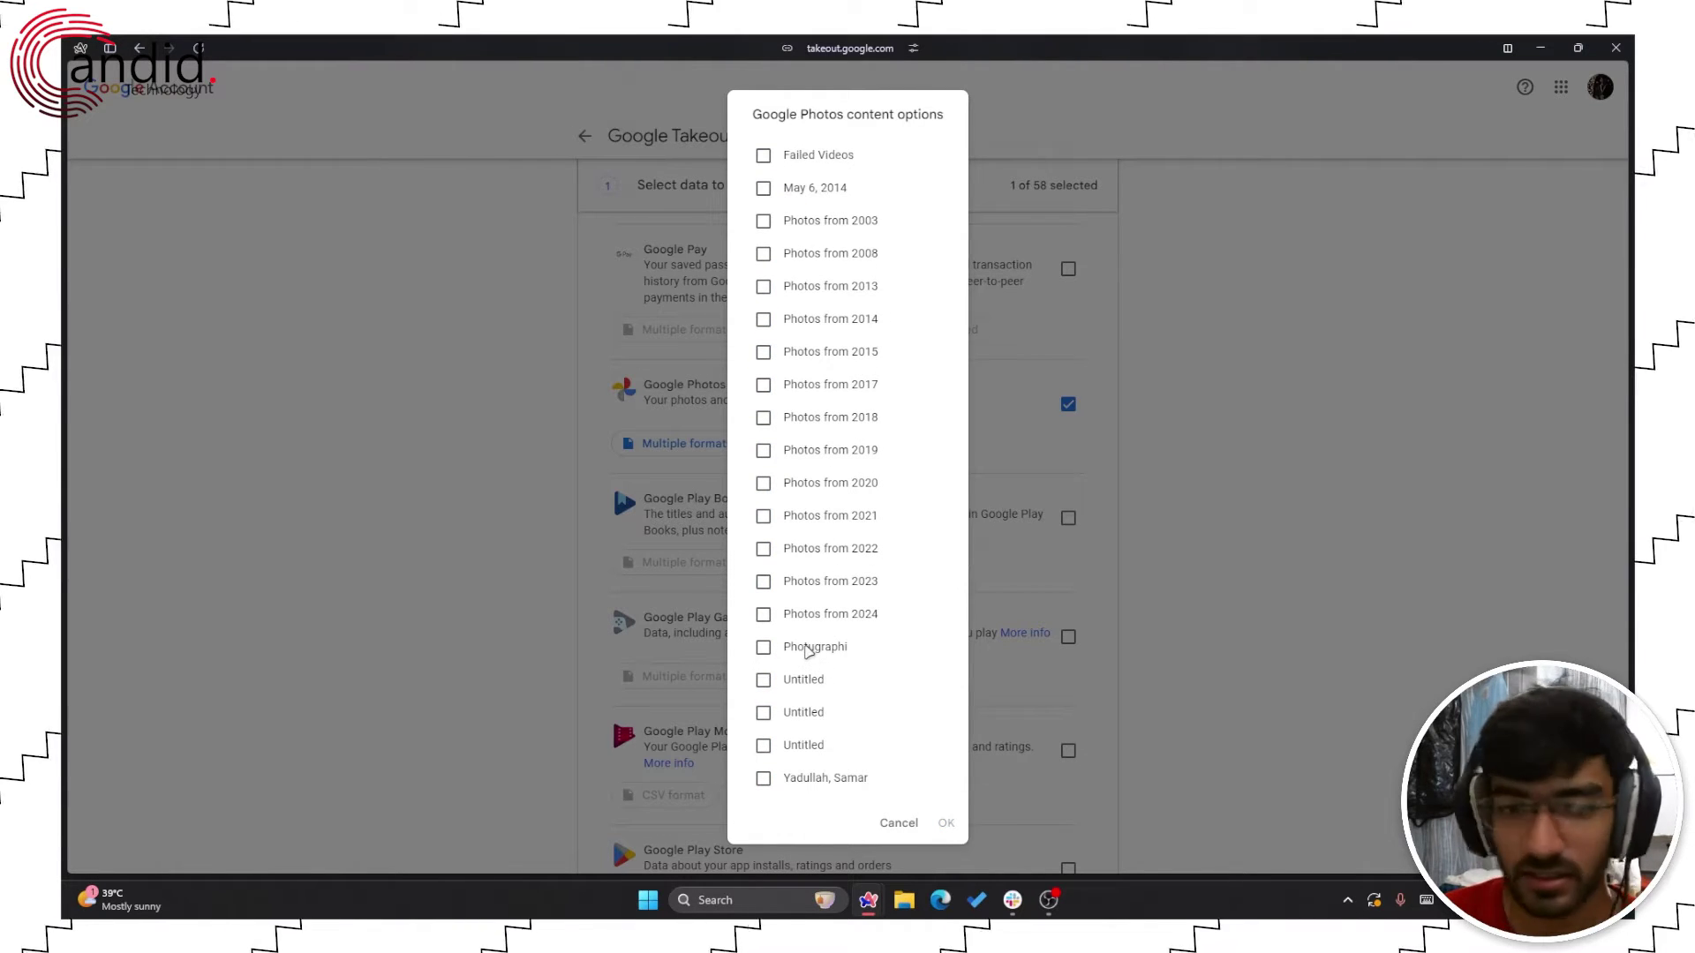
{"action": "left_click", "coordinate": [805, 650]}
{"action": "left_click", "coordinate": [945, 823]}
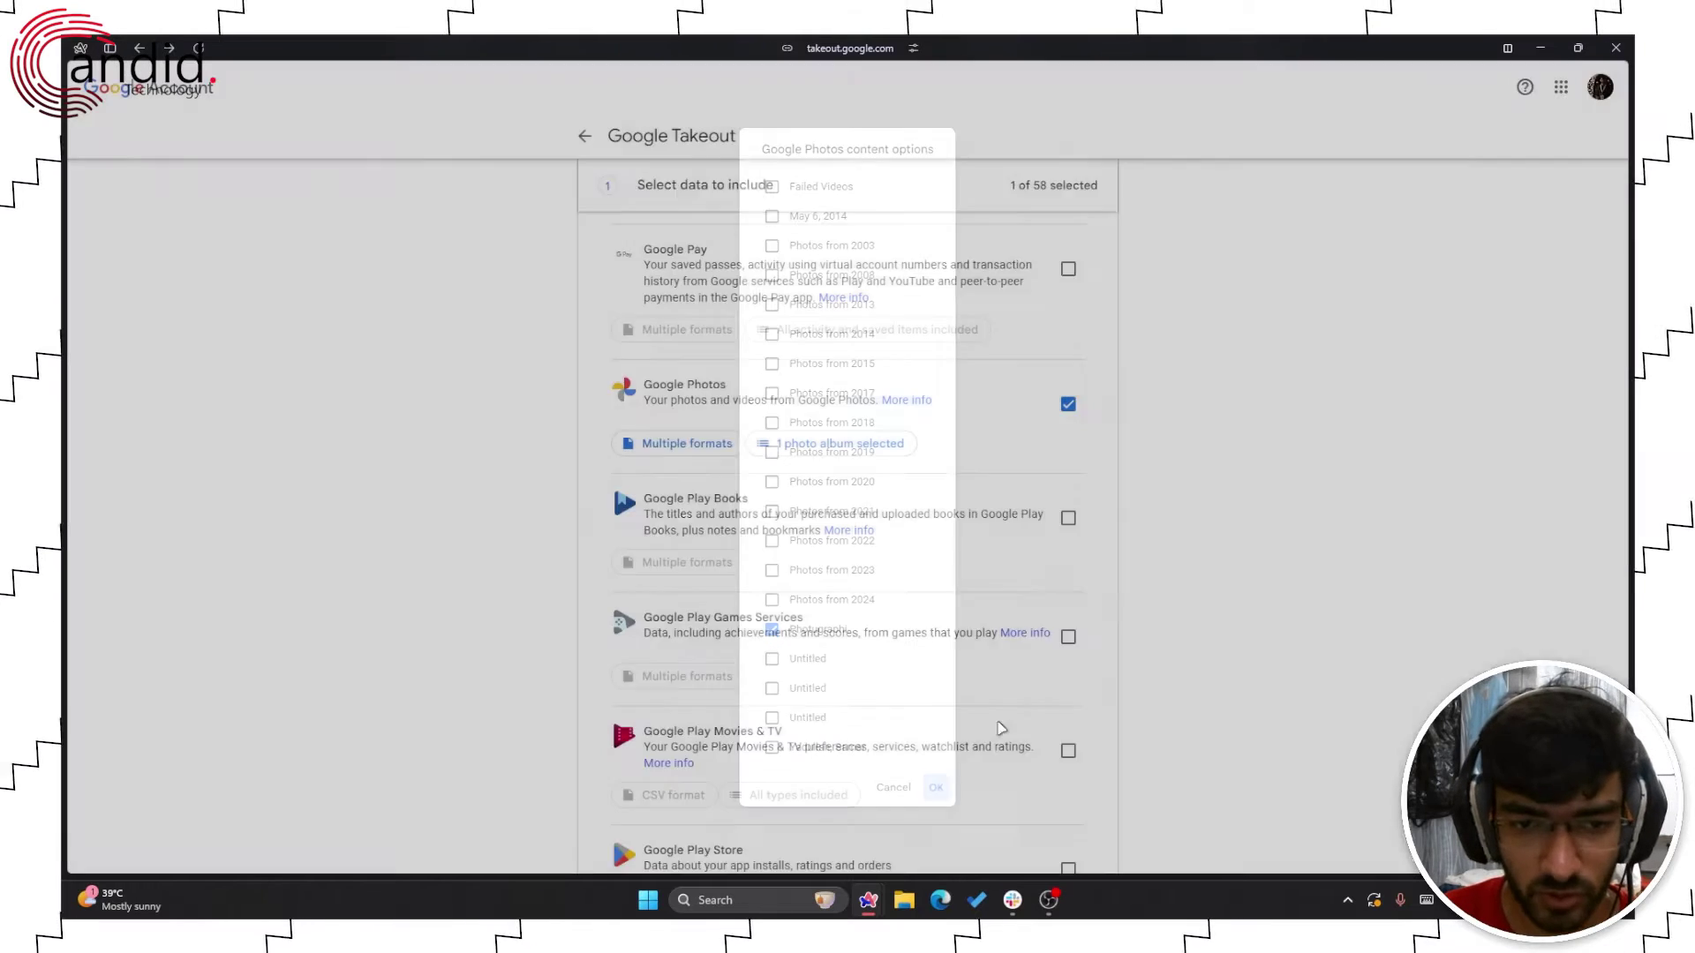
Go to the next step and set the export frequency to every 2 months for 1 year
{"action": "scroll", "coordinate": [1144, 494], "scroll_direction": "down", "scroll_amount": 7}
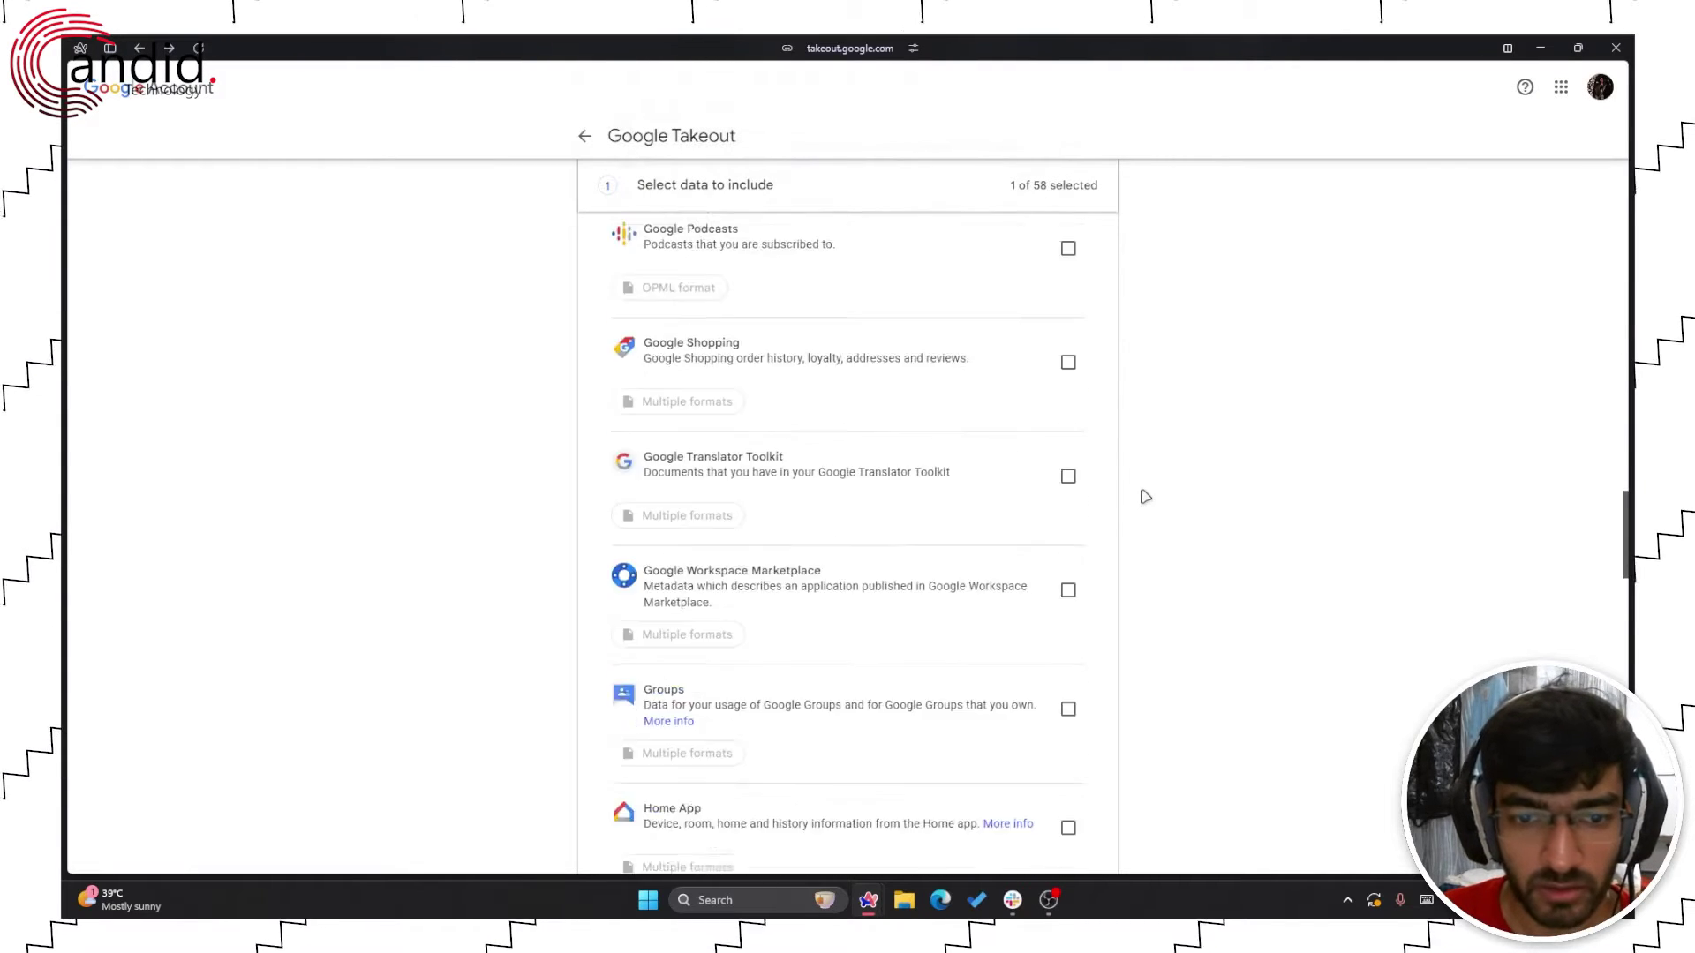
{"action": "scroll", "coordinate": [1144, 496], "scroll_direction": "down", "scroll_amount": 20}
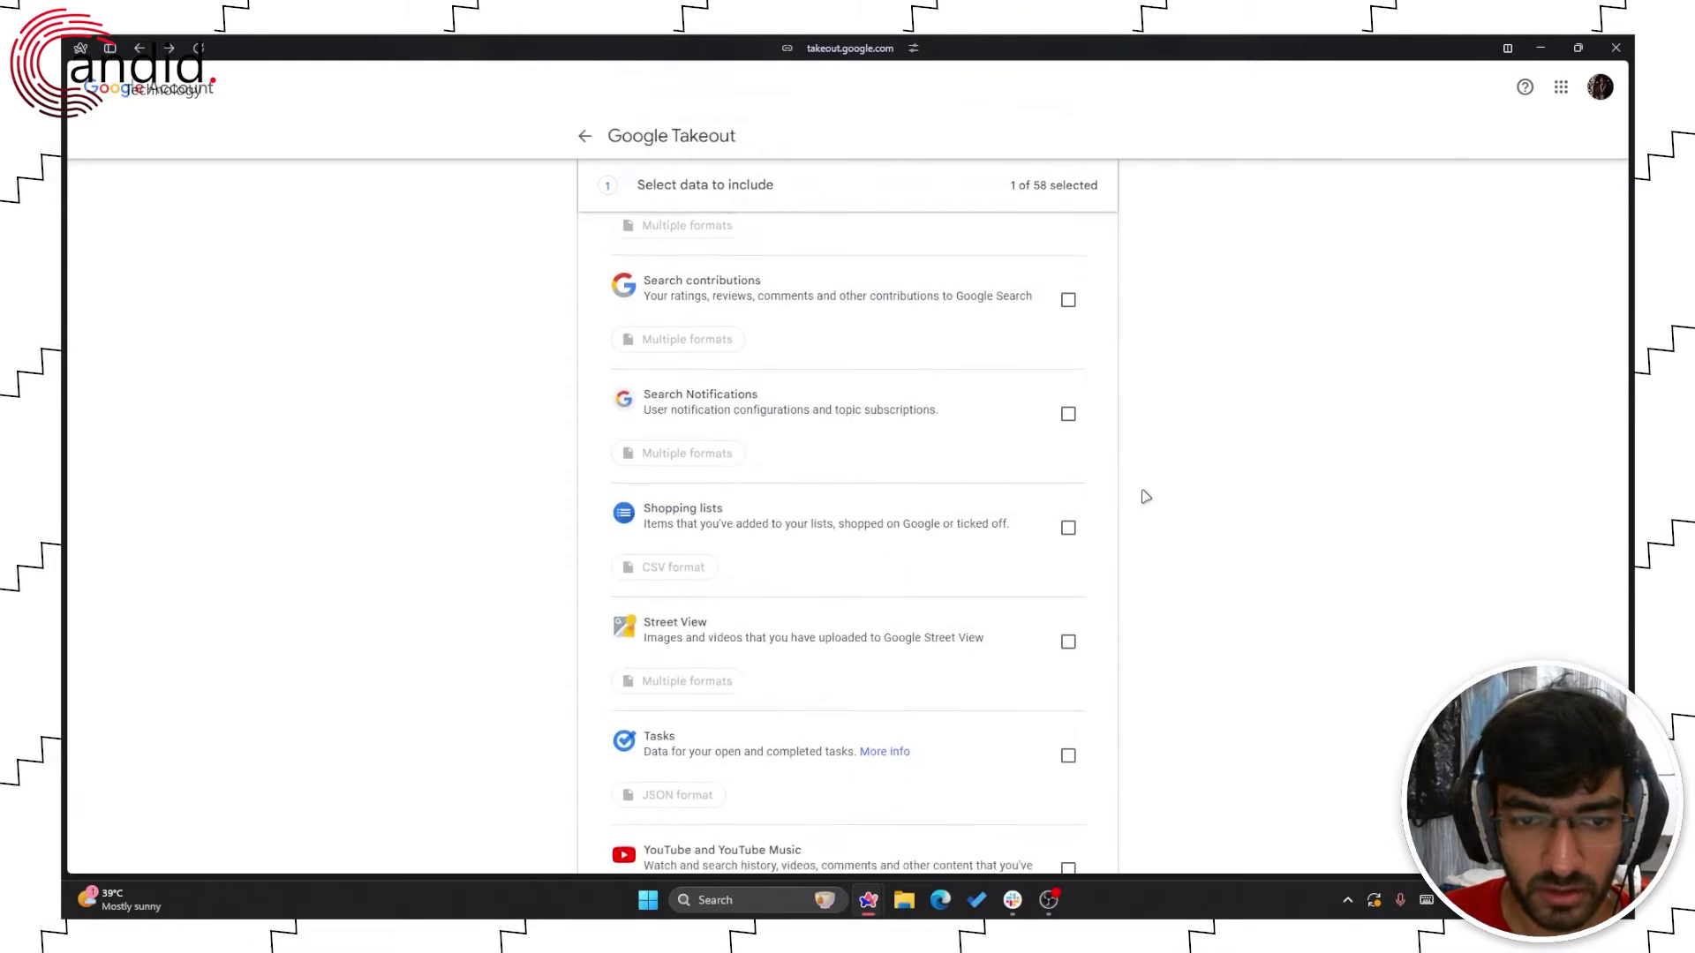
{"action": "scroll", "coordinate": [1144, 496], "scroll_direction": "down", "scroll_amount": 4}
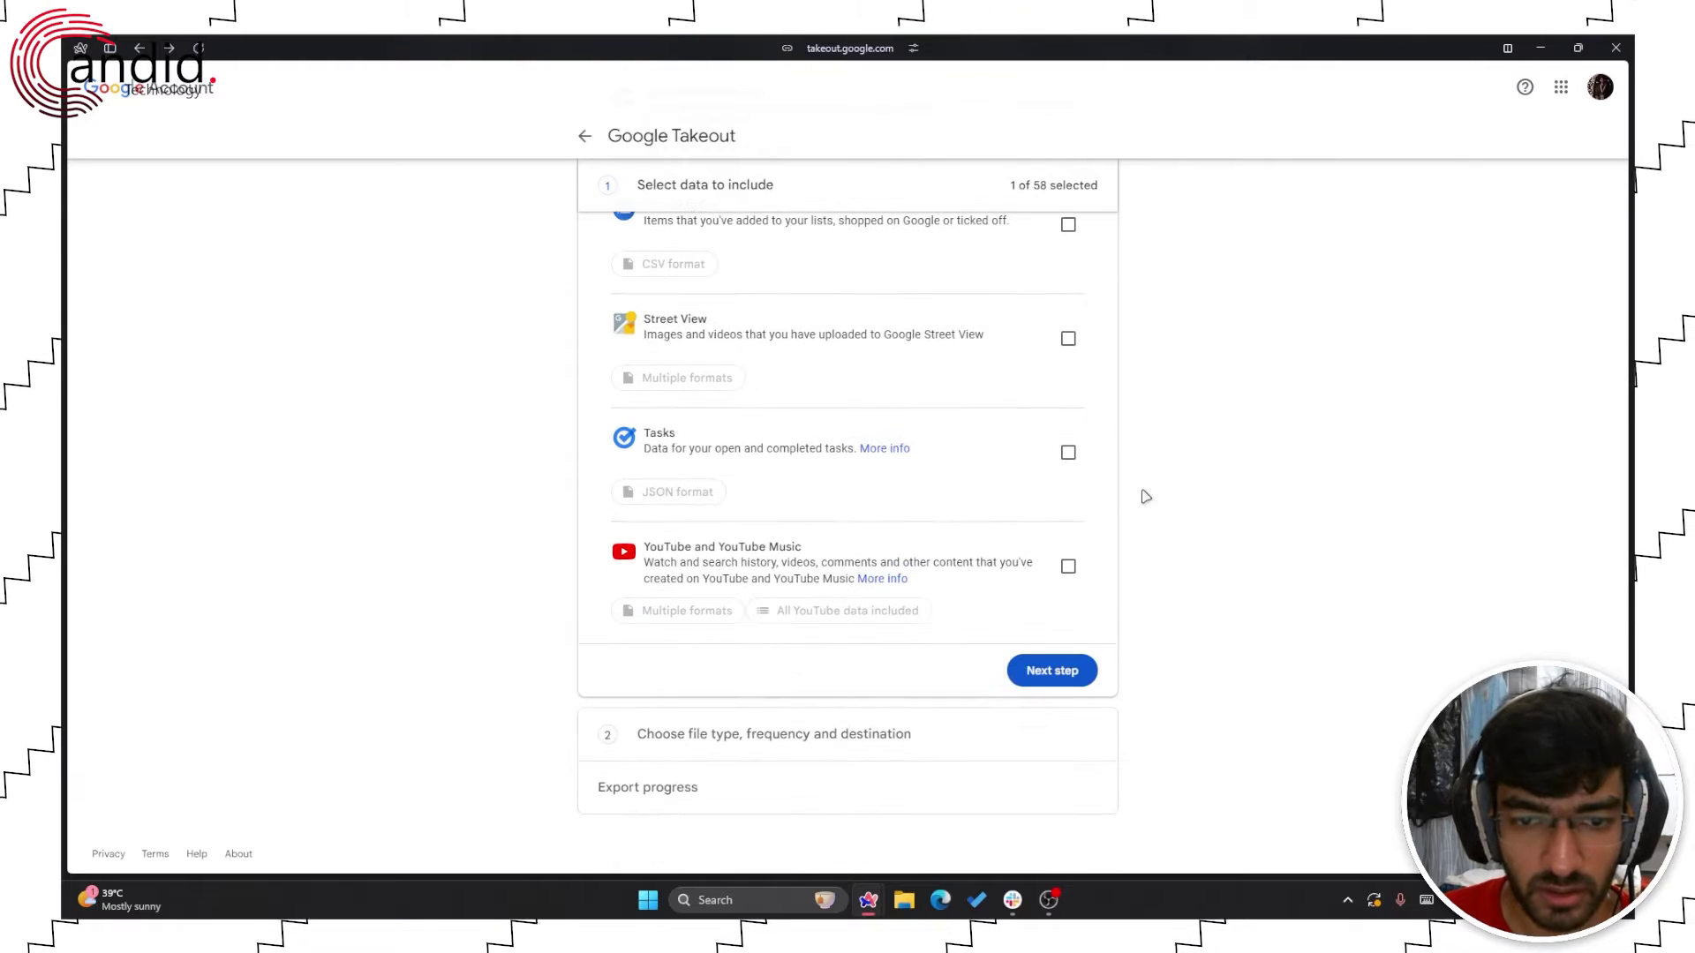
{"action": "left_click", "coordinate": [1056, 670]}
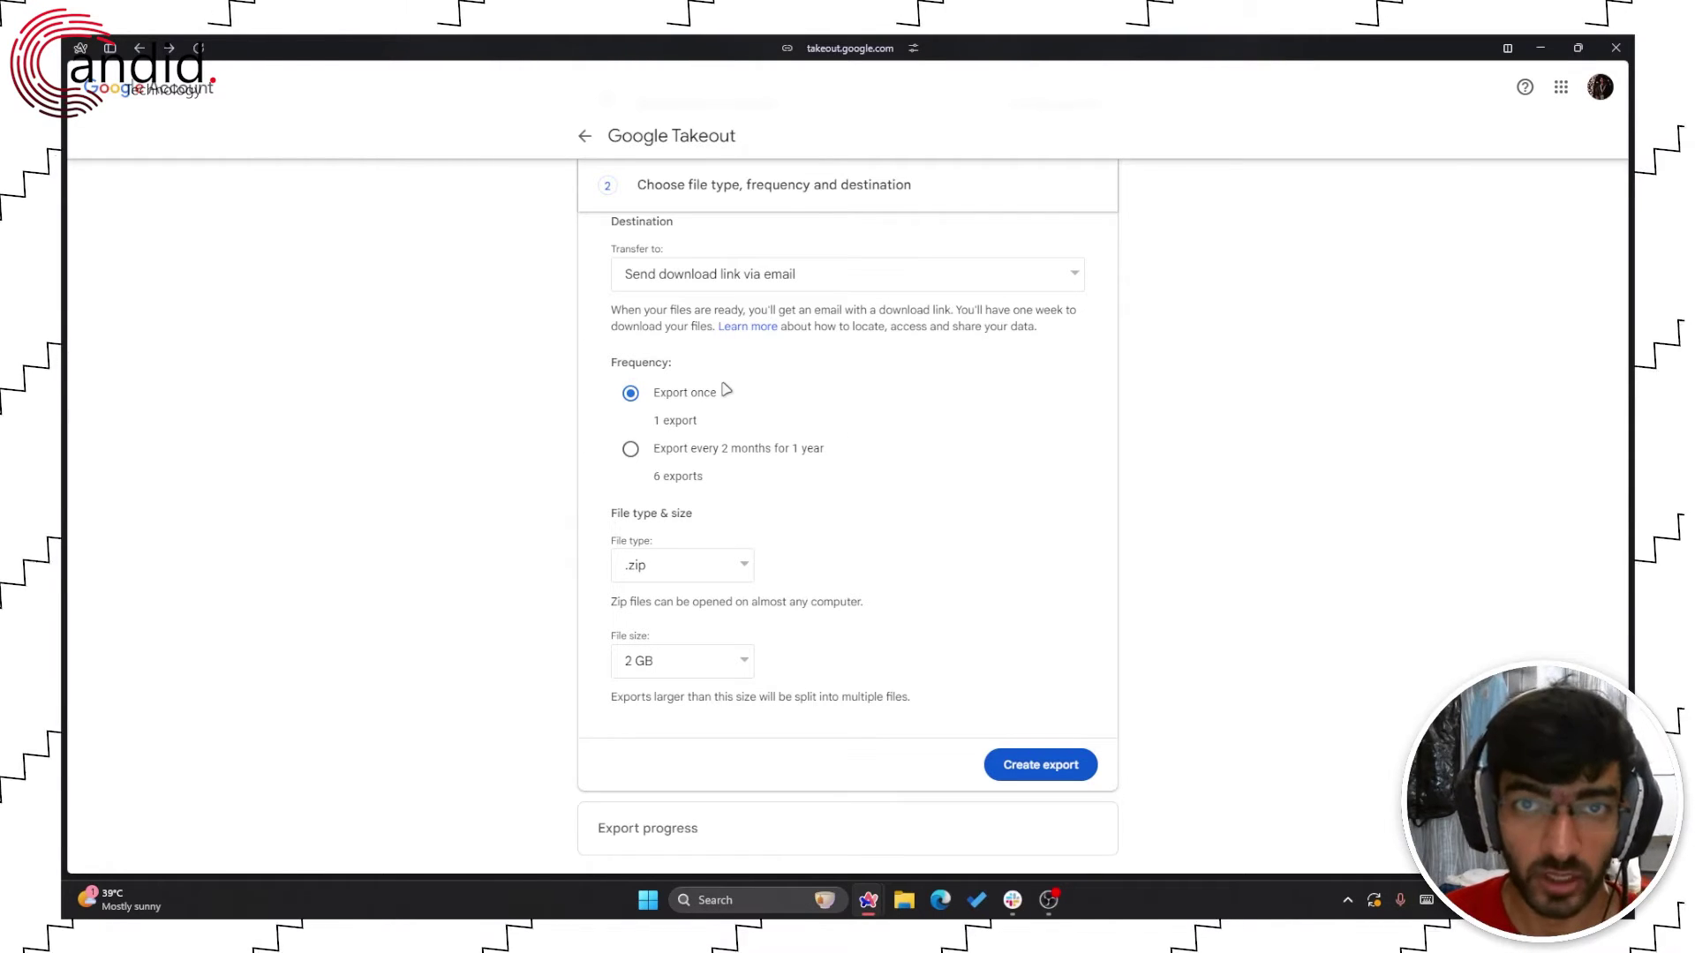
{"action": "left_click", "coordinate": [746, 451]}
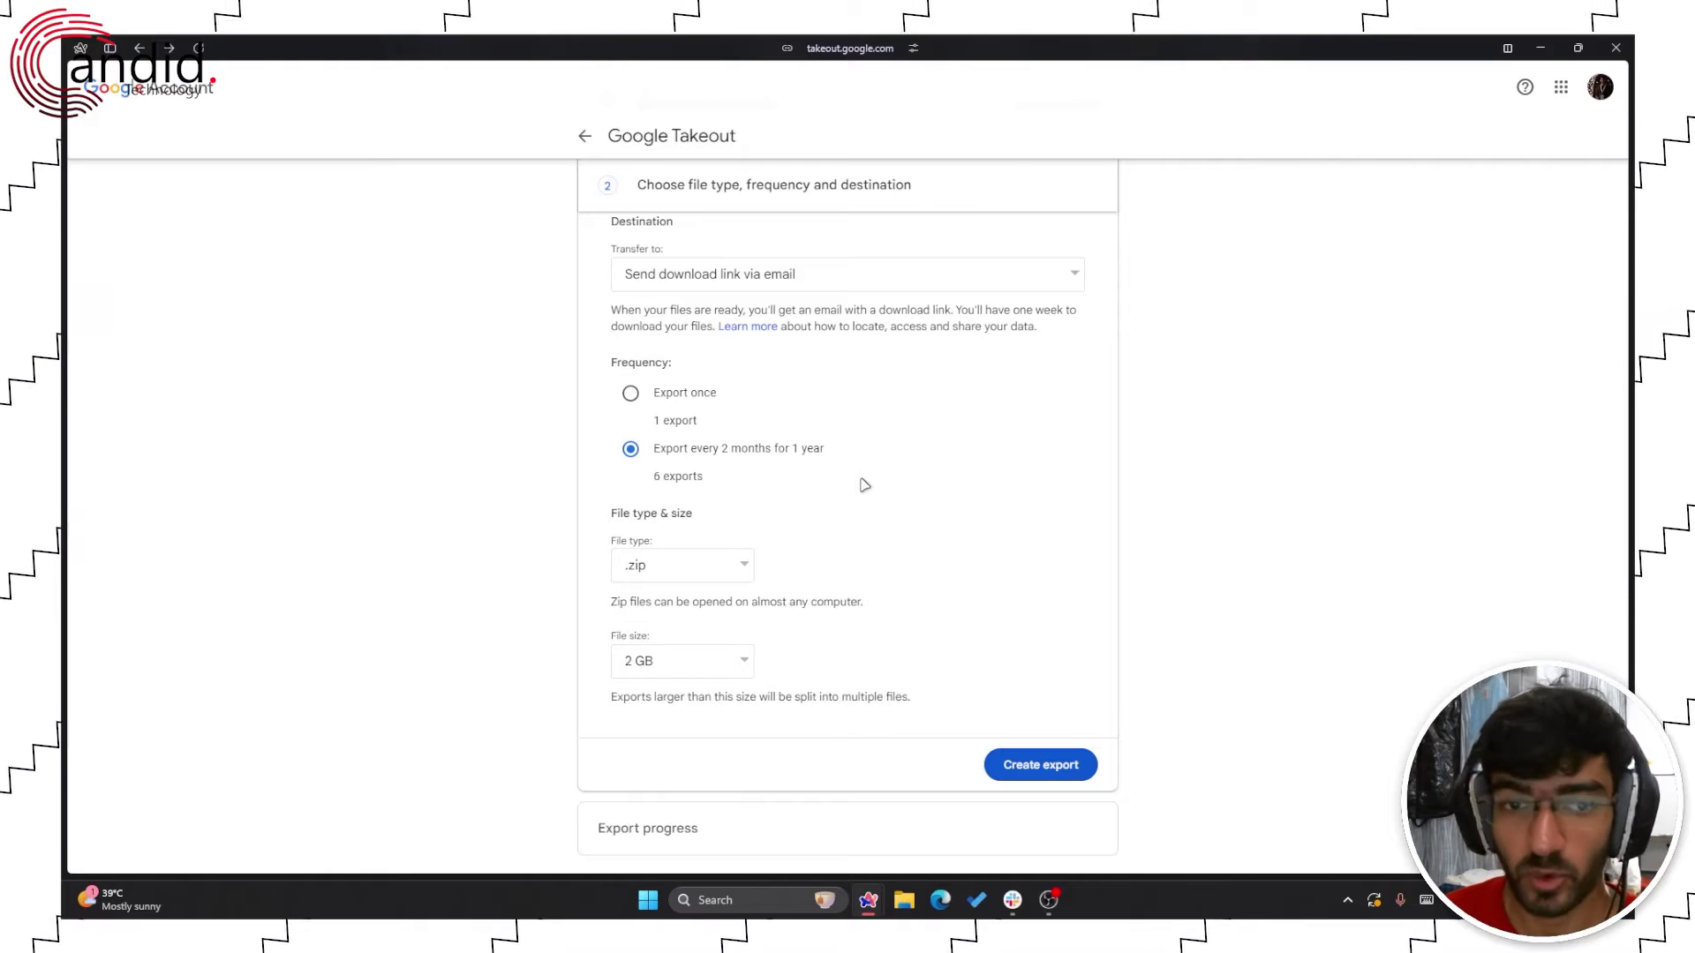
{"action": "left_click", "coordinate": [694, 398]}
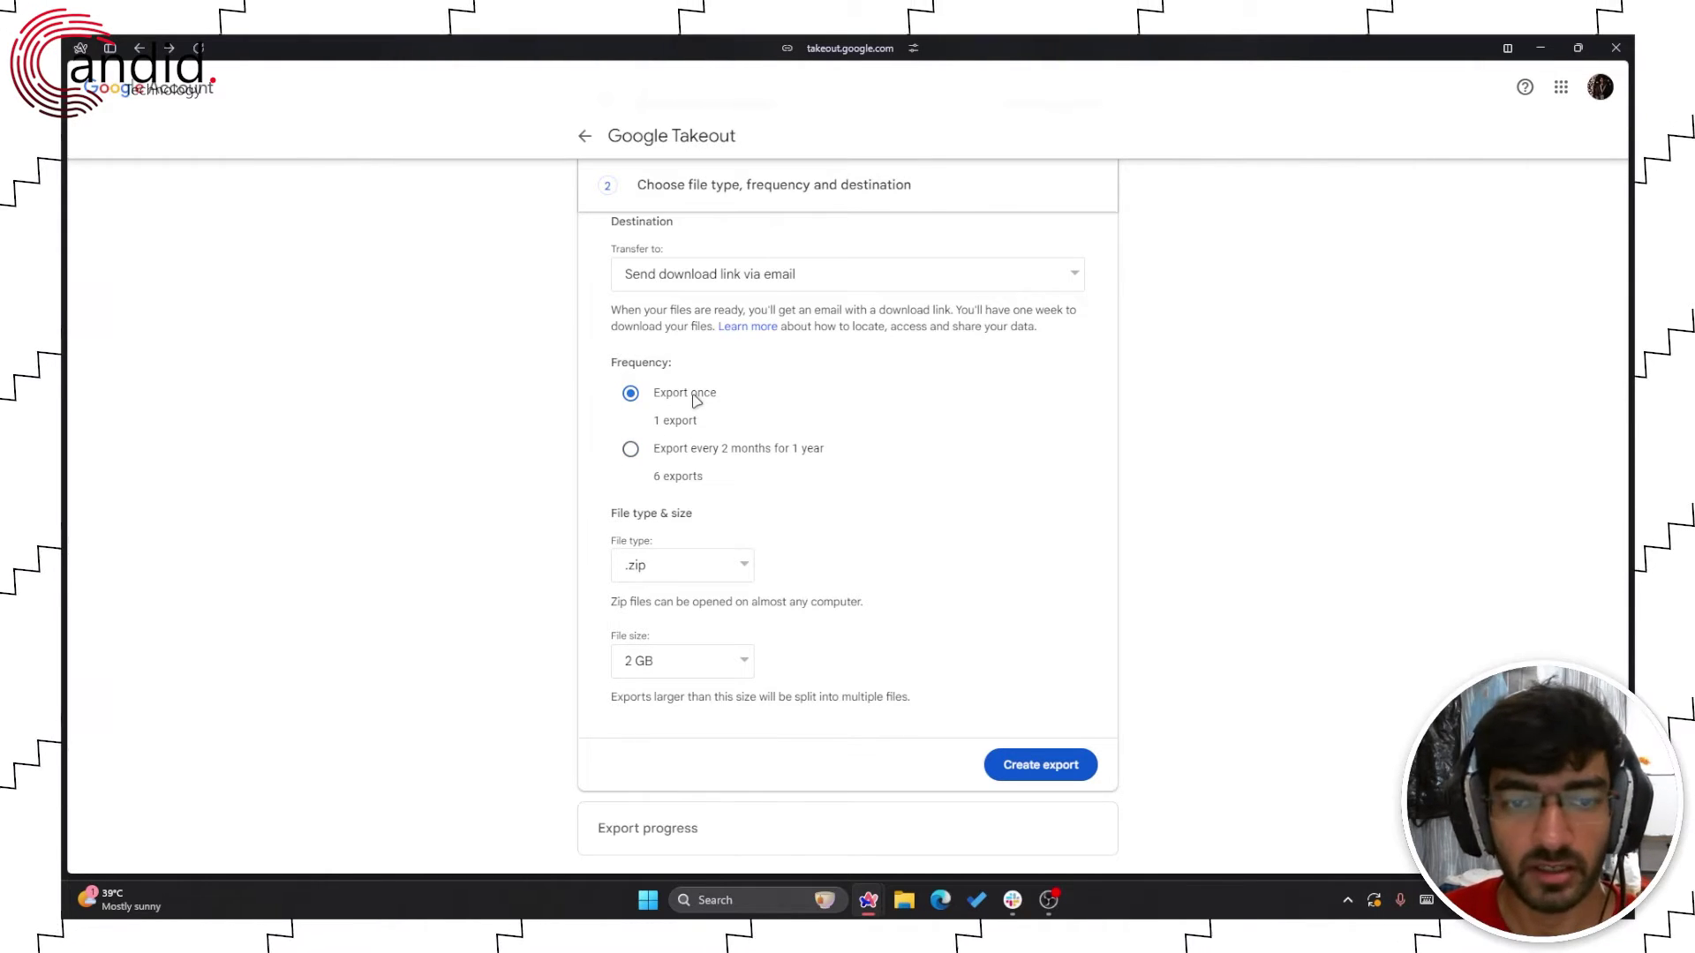
{"action": "left_click", "coordinate": [743, 570]}
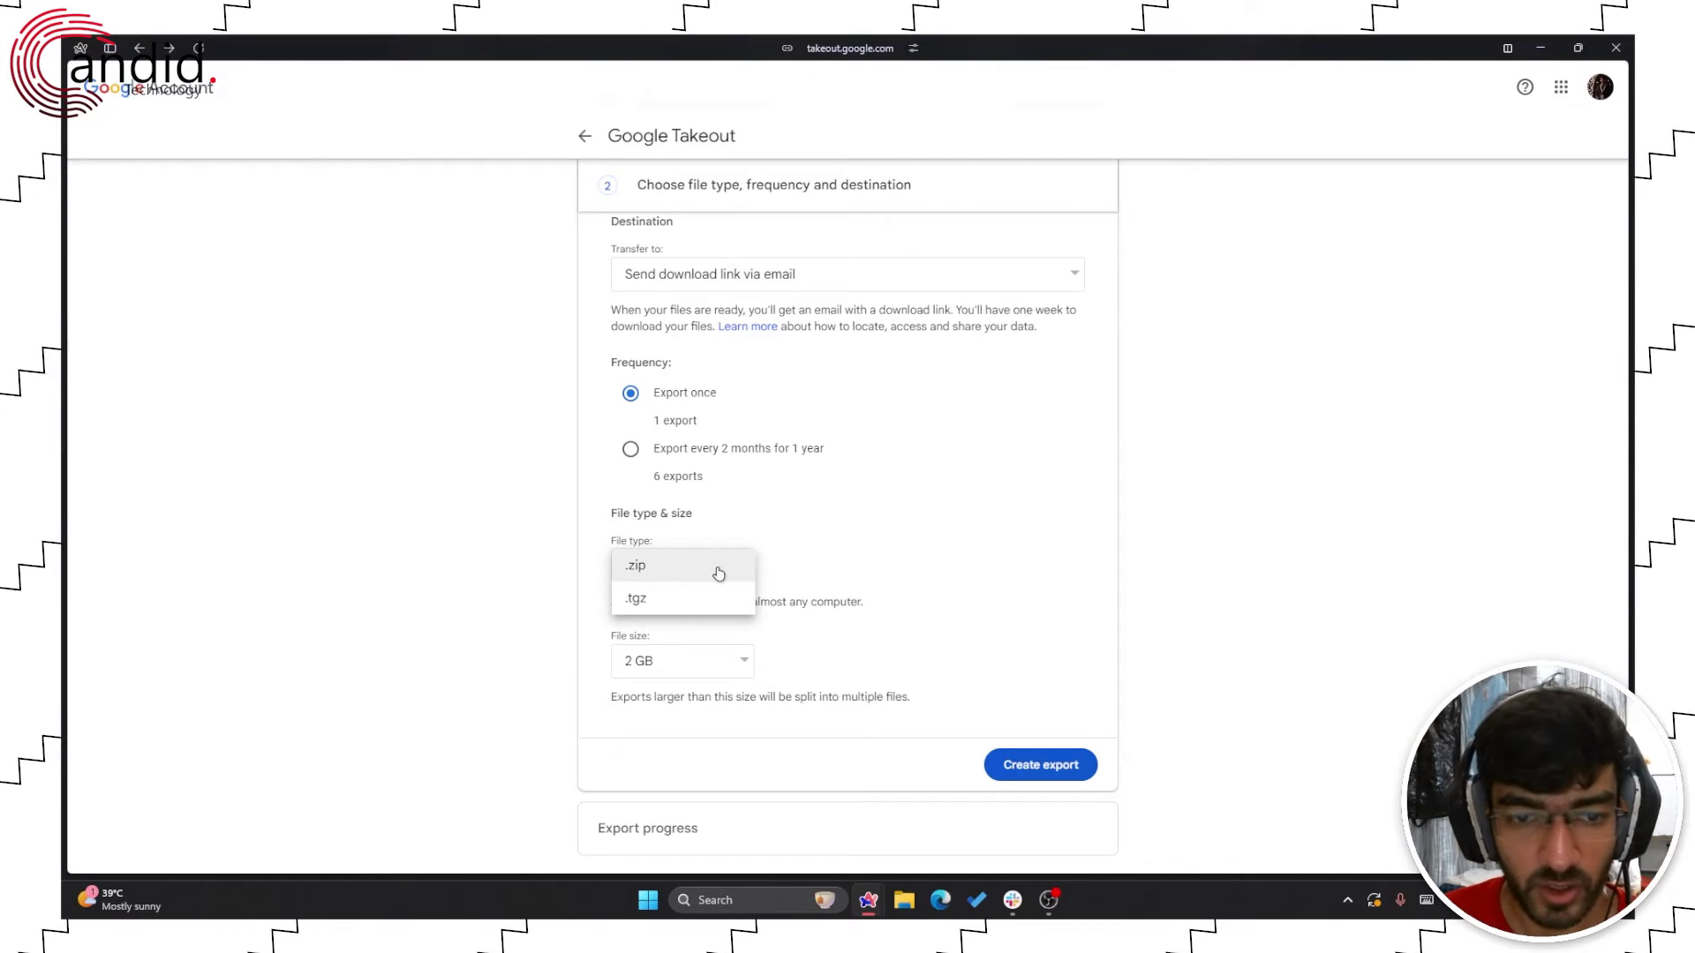
{"action": "left_click", "coordinate": [708, 573]}
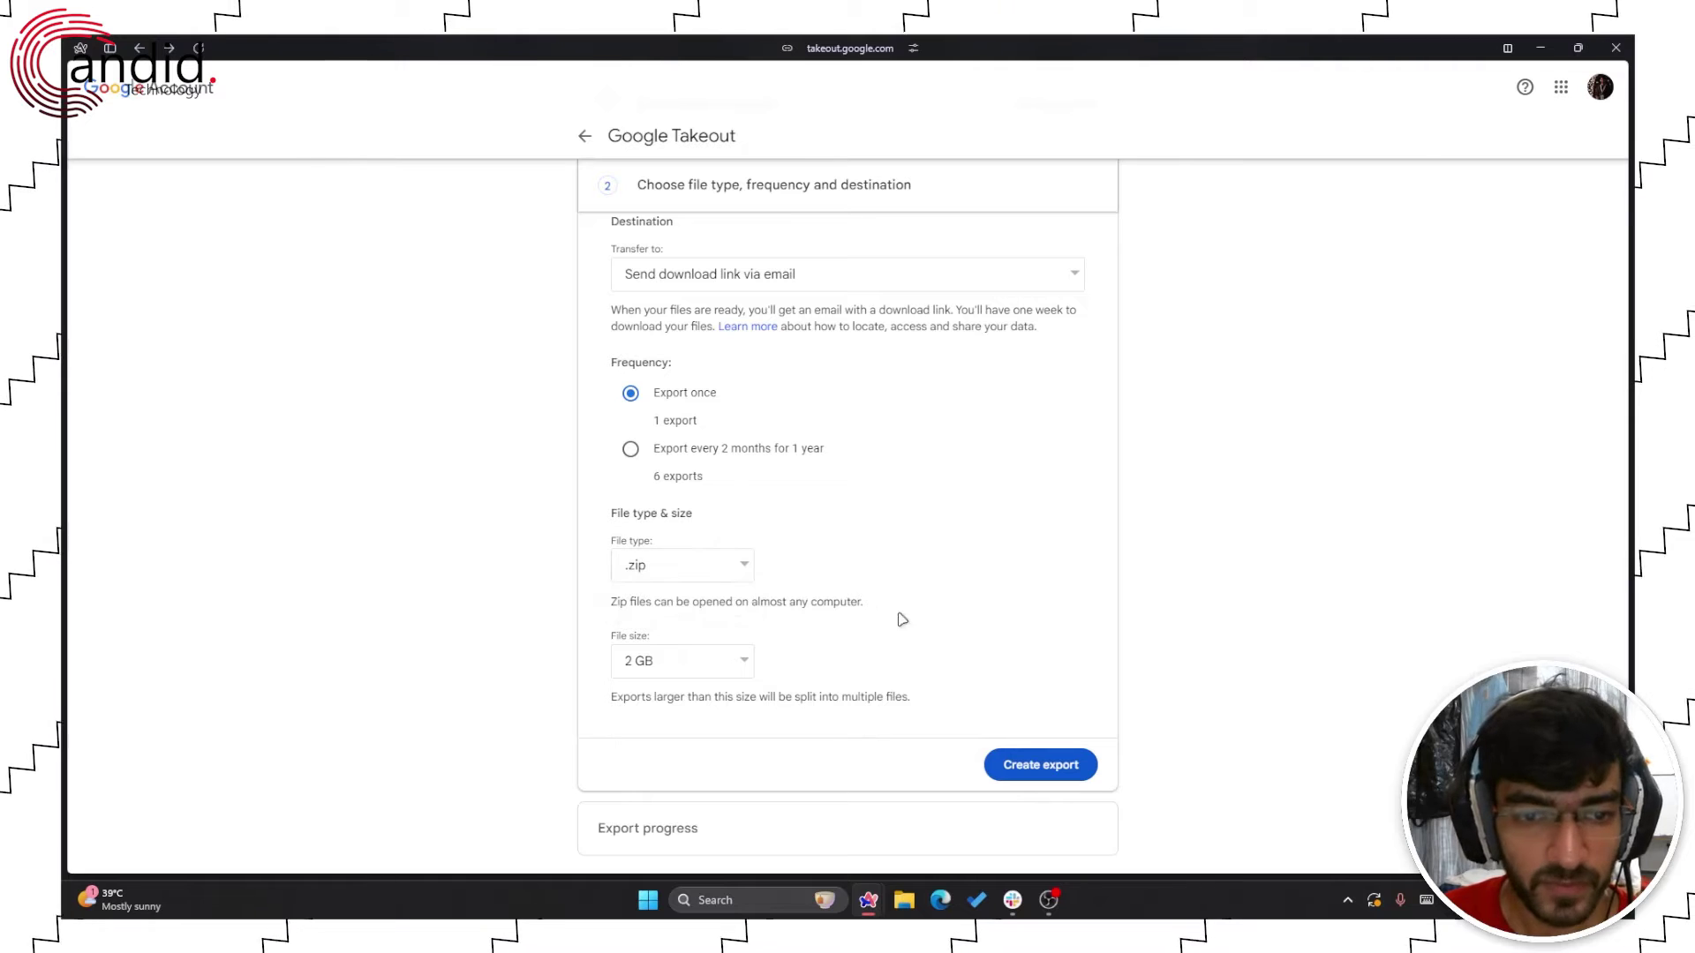
{"action": "left_click", "coordinate": [717, 660]}
{"action": "scroll", "coordinate": [715, 702], "scroll_direction": "down", "scroll_amount": 1}
{"action": "left_click", "coordinate": [699, 634]}
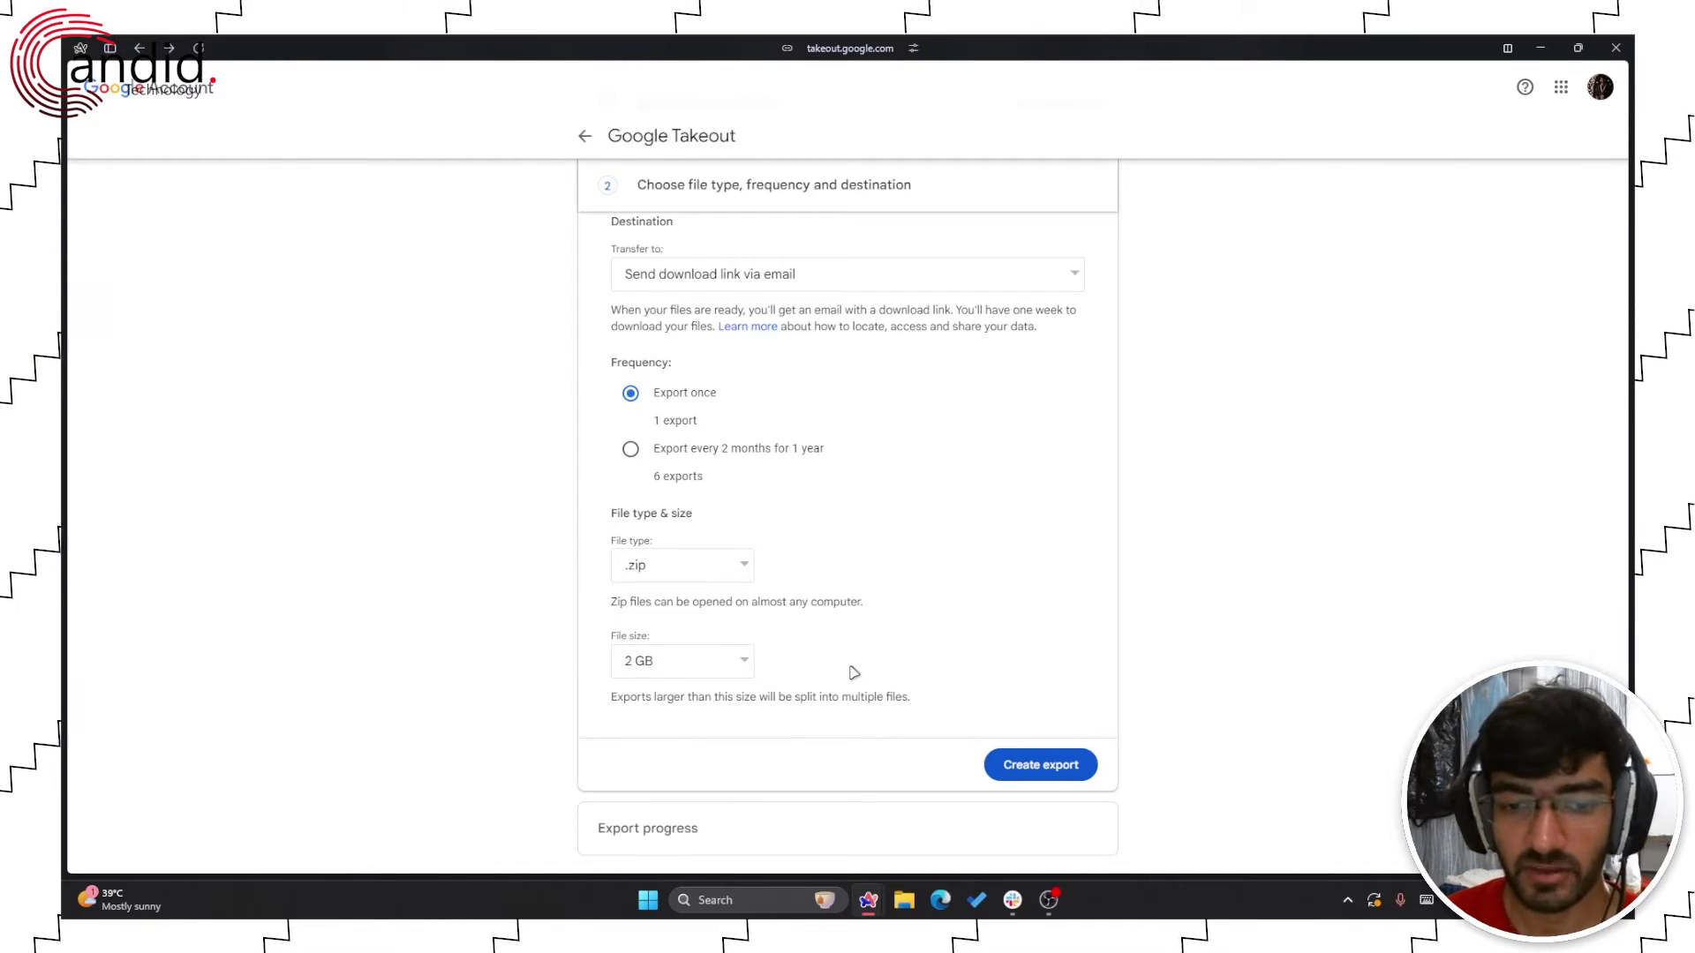
Set the export file size to 1 GB, after trying 50 GB and 2 GB
{"action": "left_click", "coordinate": [729, 668]}
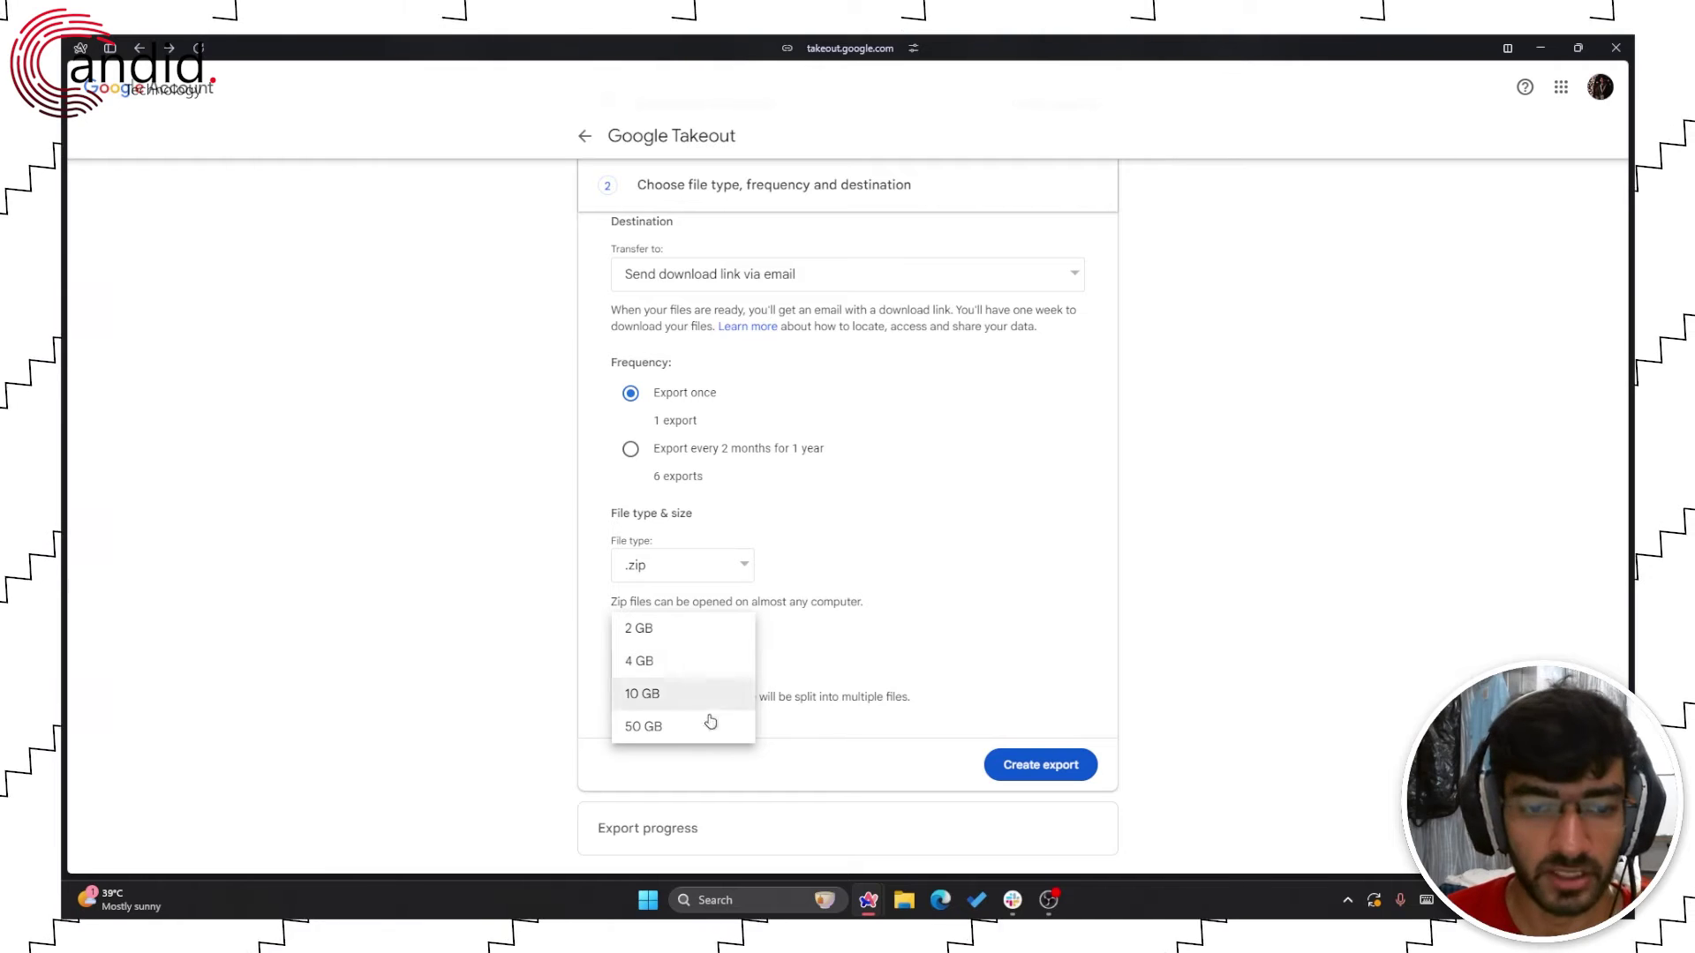
{"action": "left_click", "coordinate": [705, 730]}
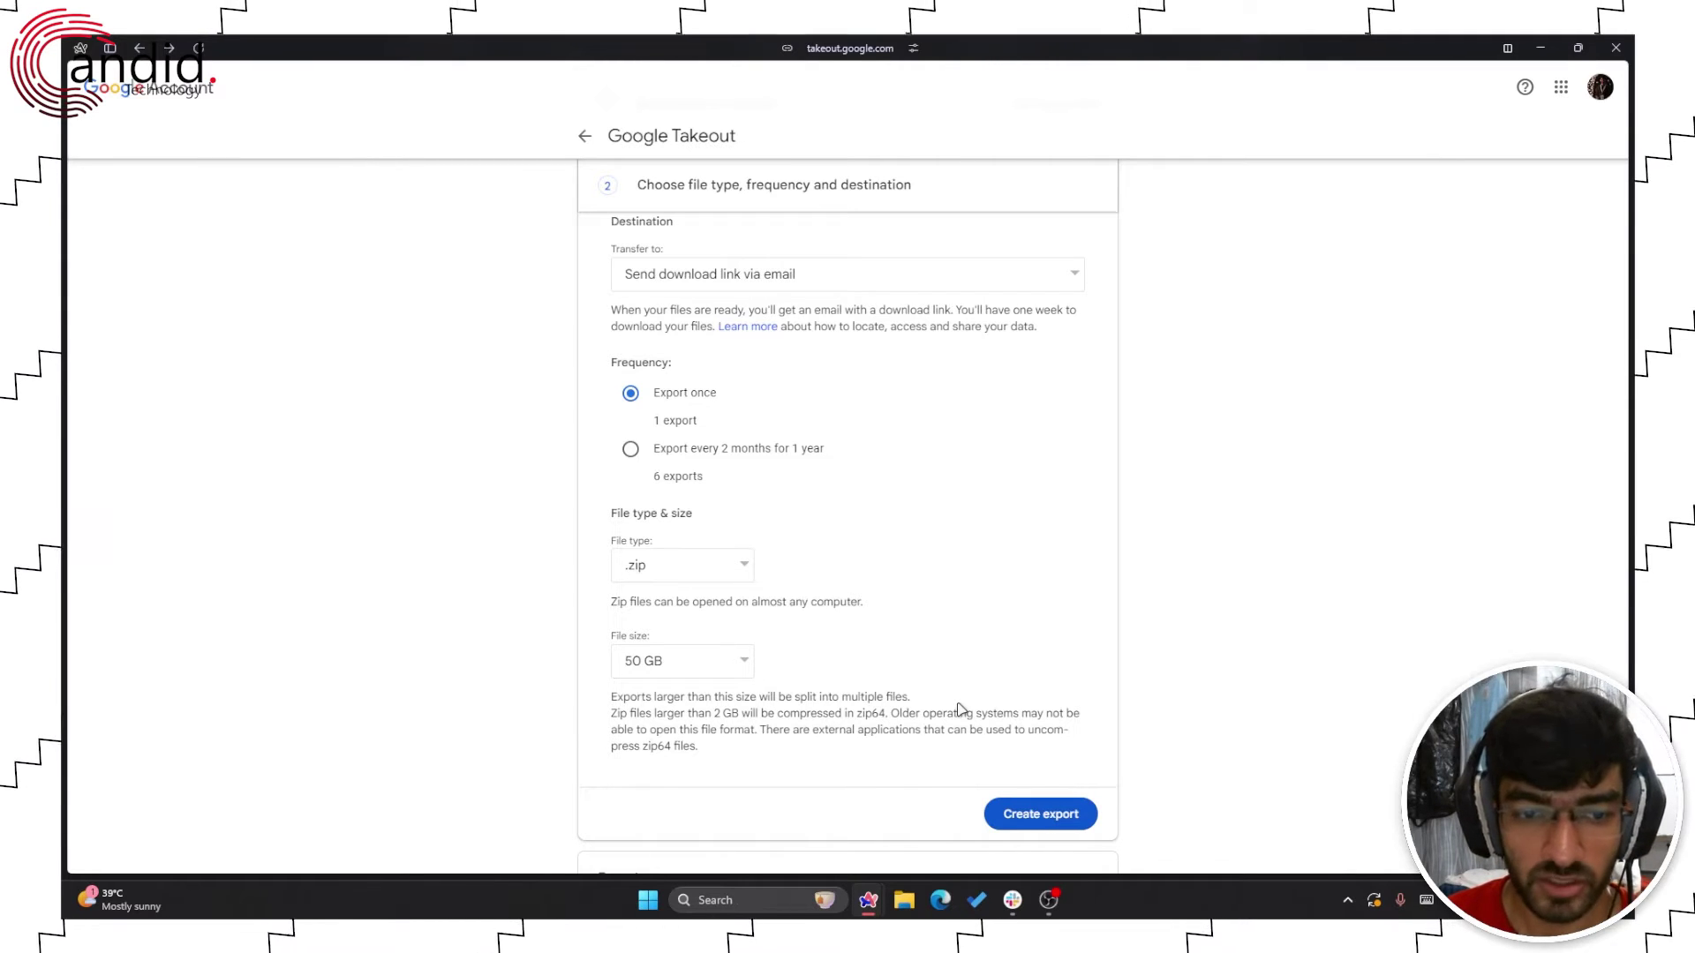
{"action": "left_click", "coordinate": [708, 669]}
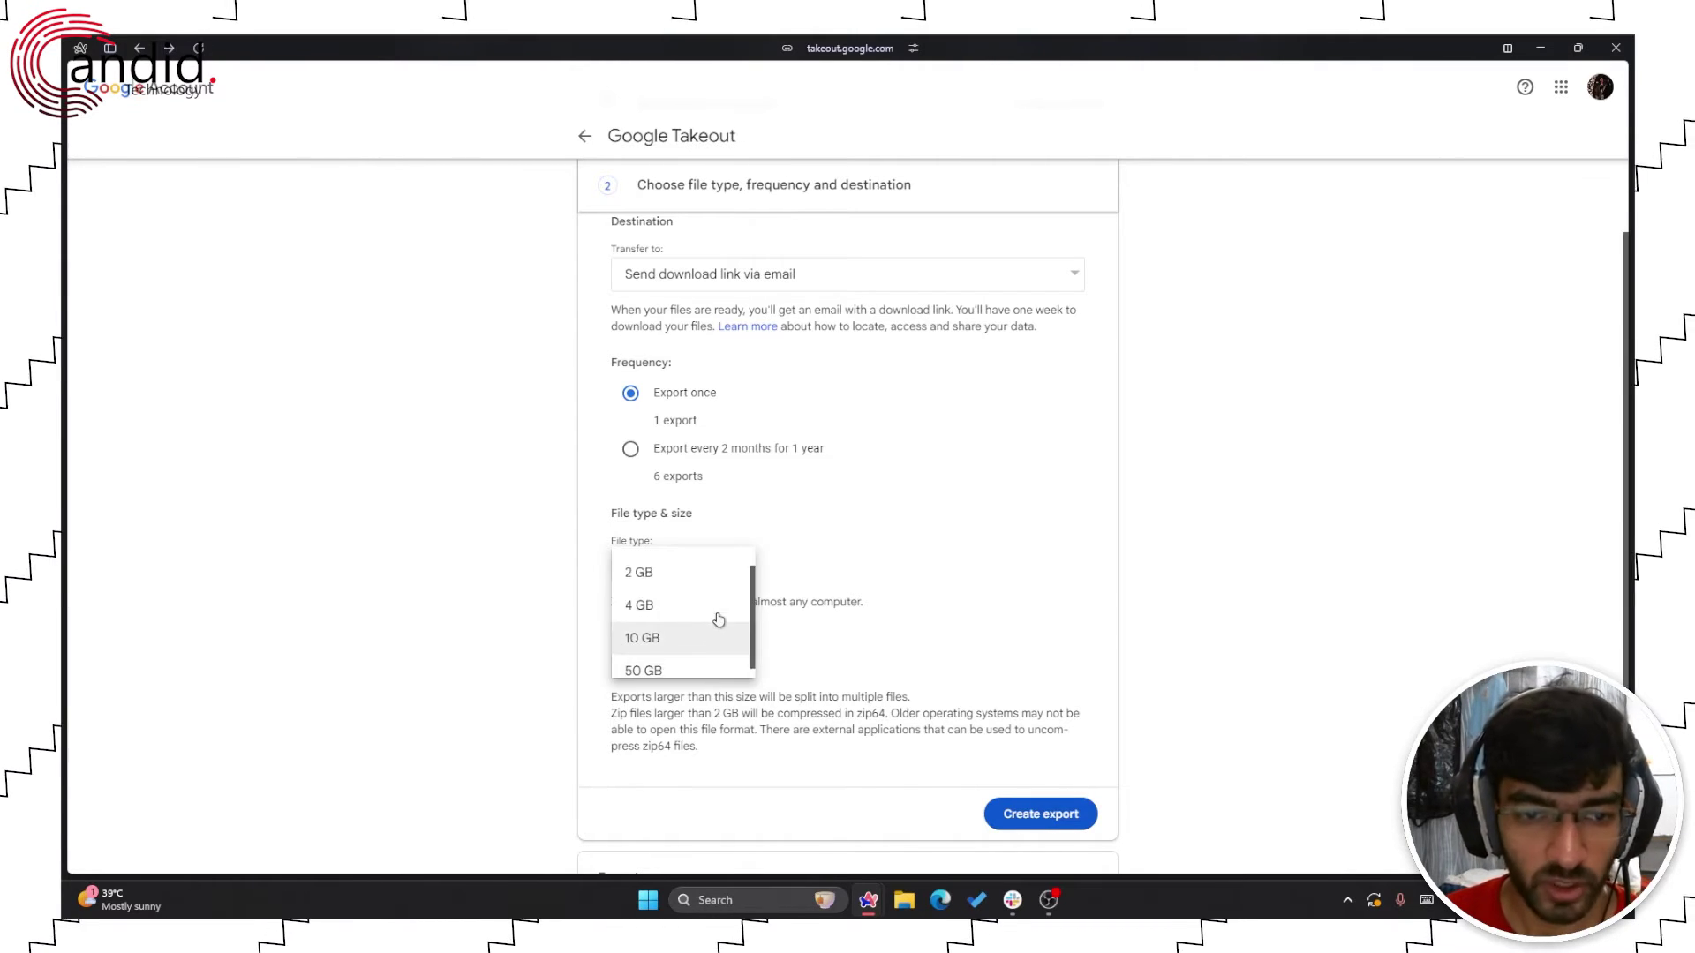
{"action": "scroll", "coordinate": [706, 614], "scroll_direction": "up", "scroll_amount": 1}
{"action": "left_click", "coordinate": [662, 602]}
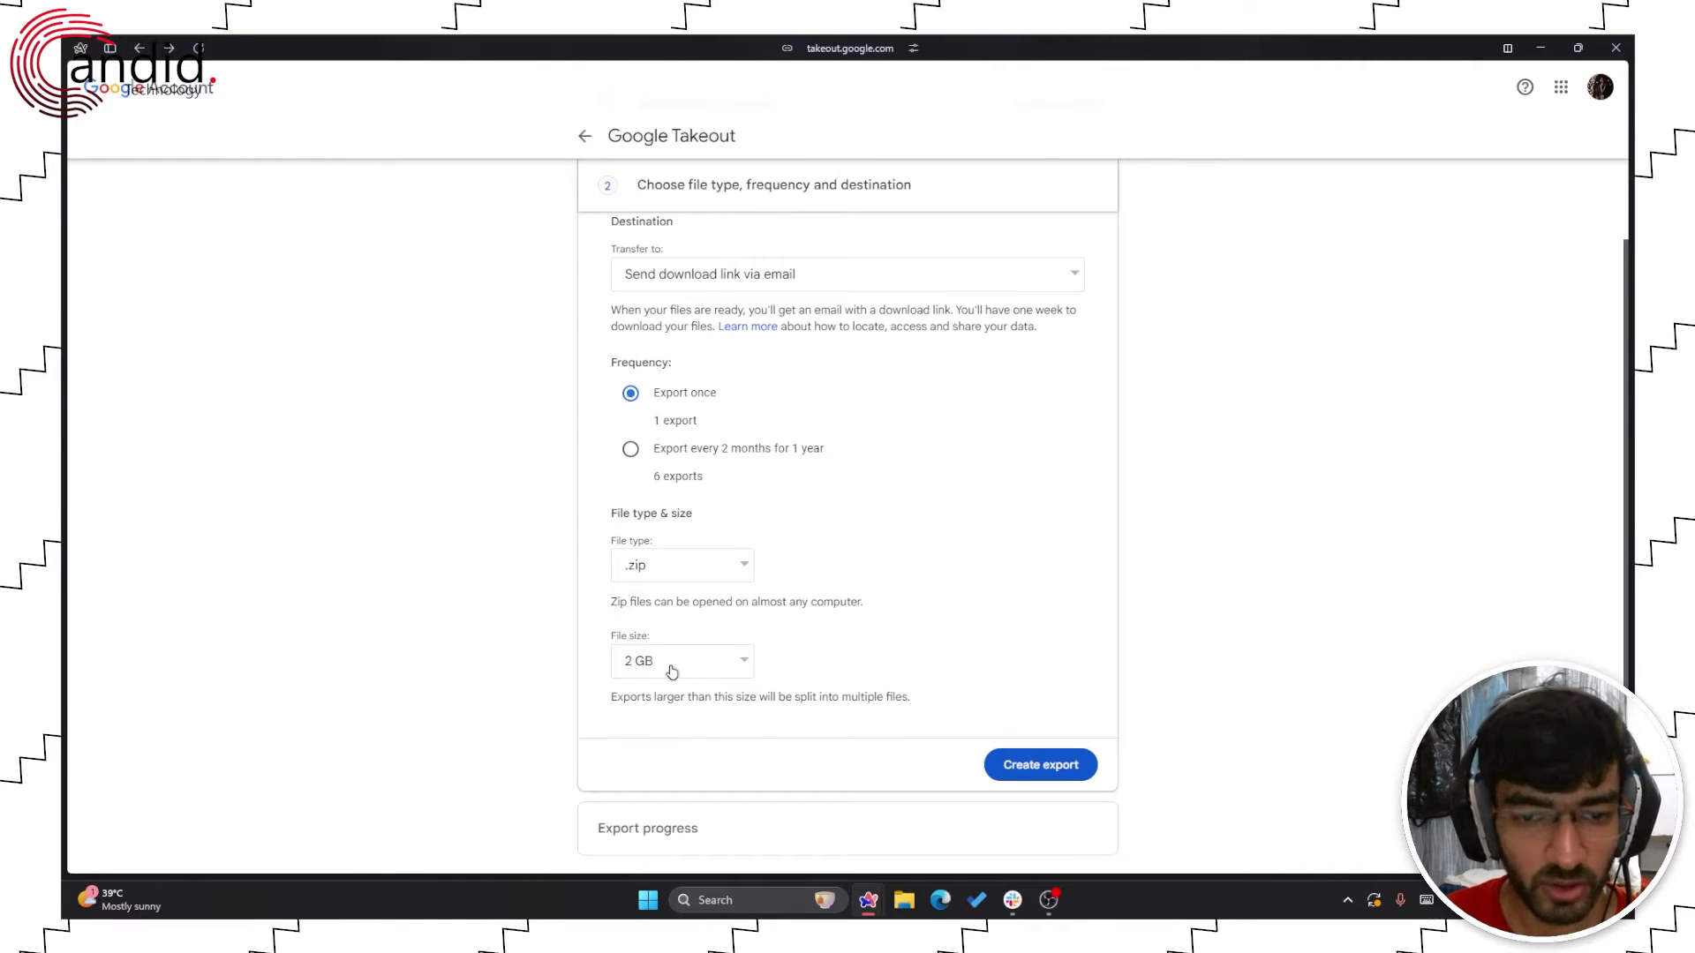
{"action": "left_click", "coordinate": [671, 673]}
{"action": "left_click", "coordinate": [690, 630]}
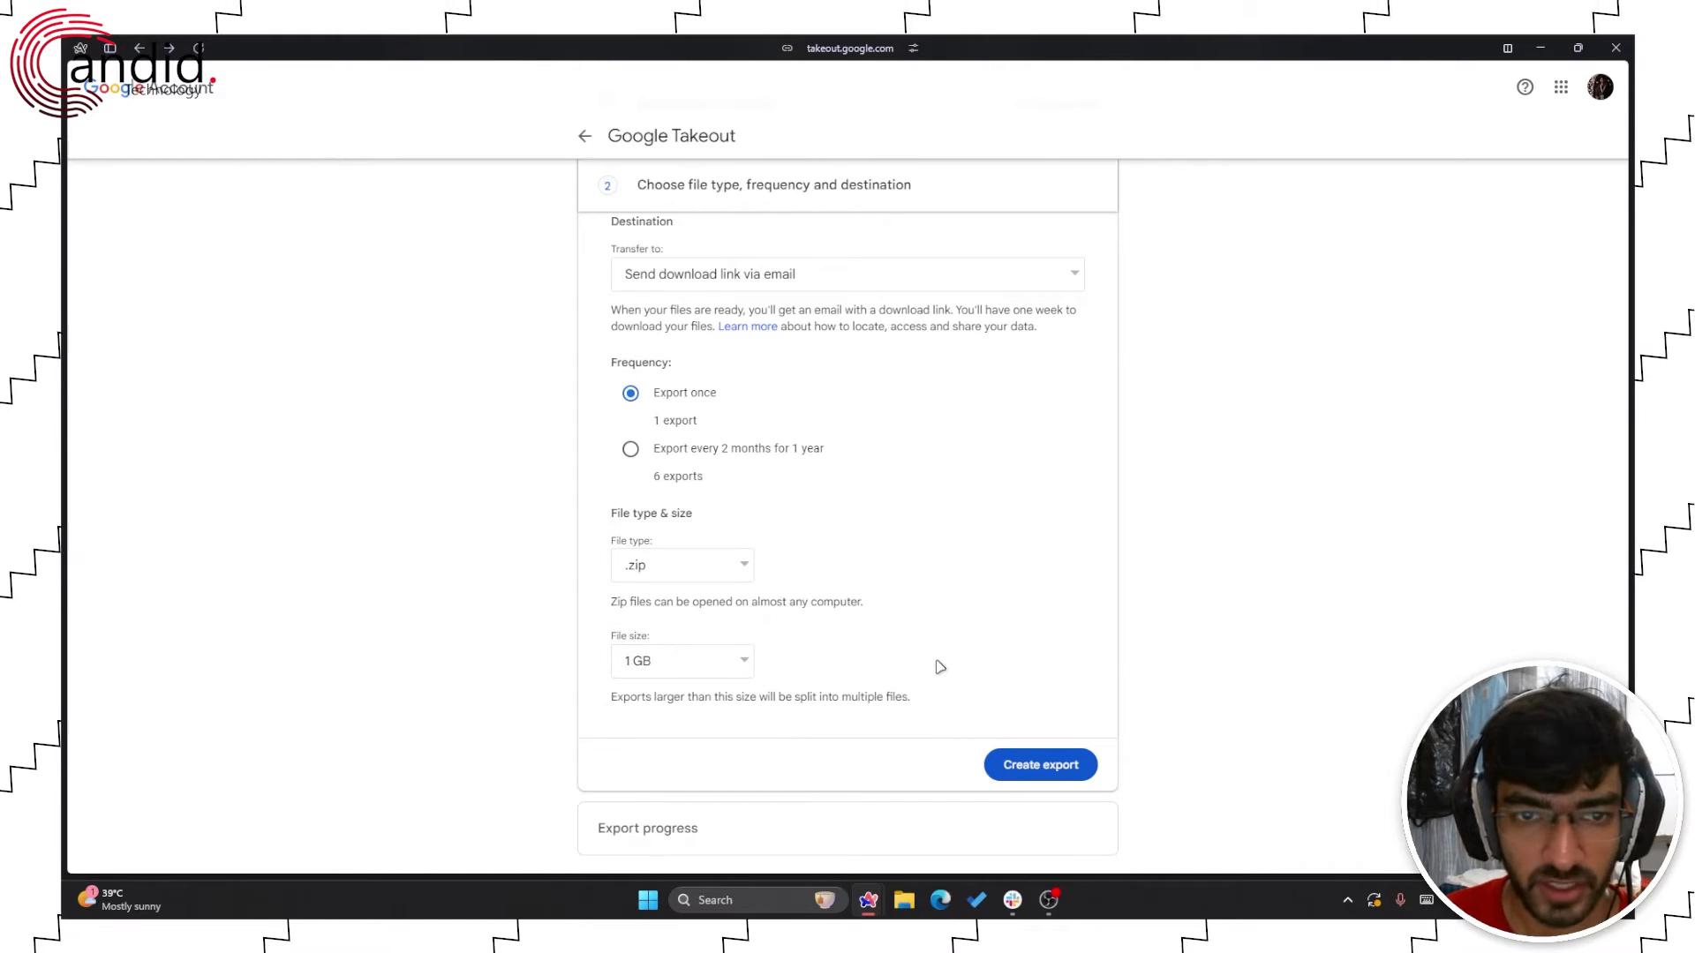
{"action": "scroll", "coordinate": [939, 666], "scroll_direction": "up", "scroll_amount": 1}
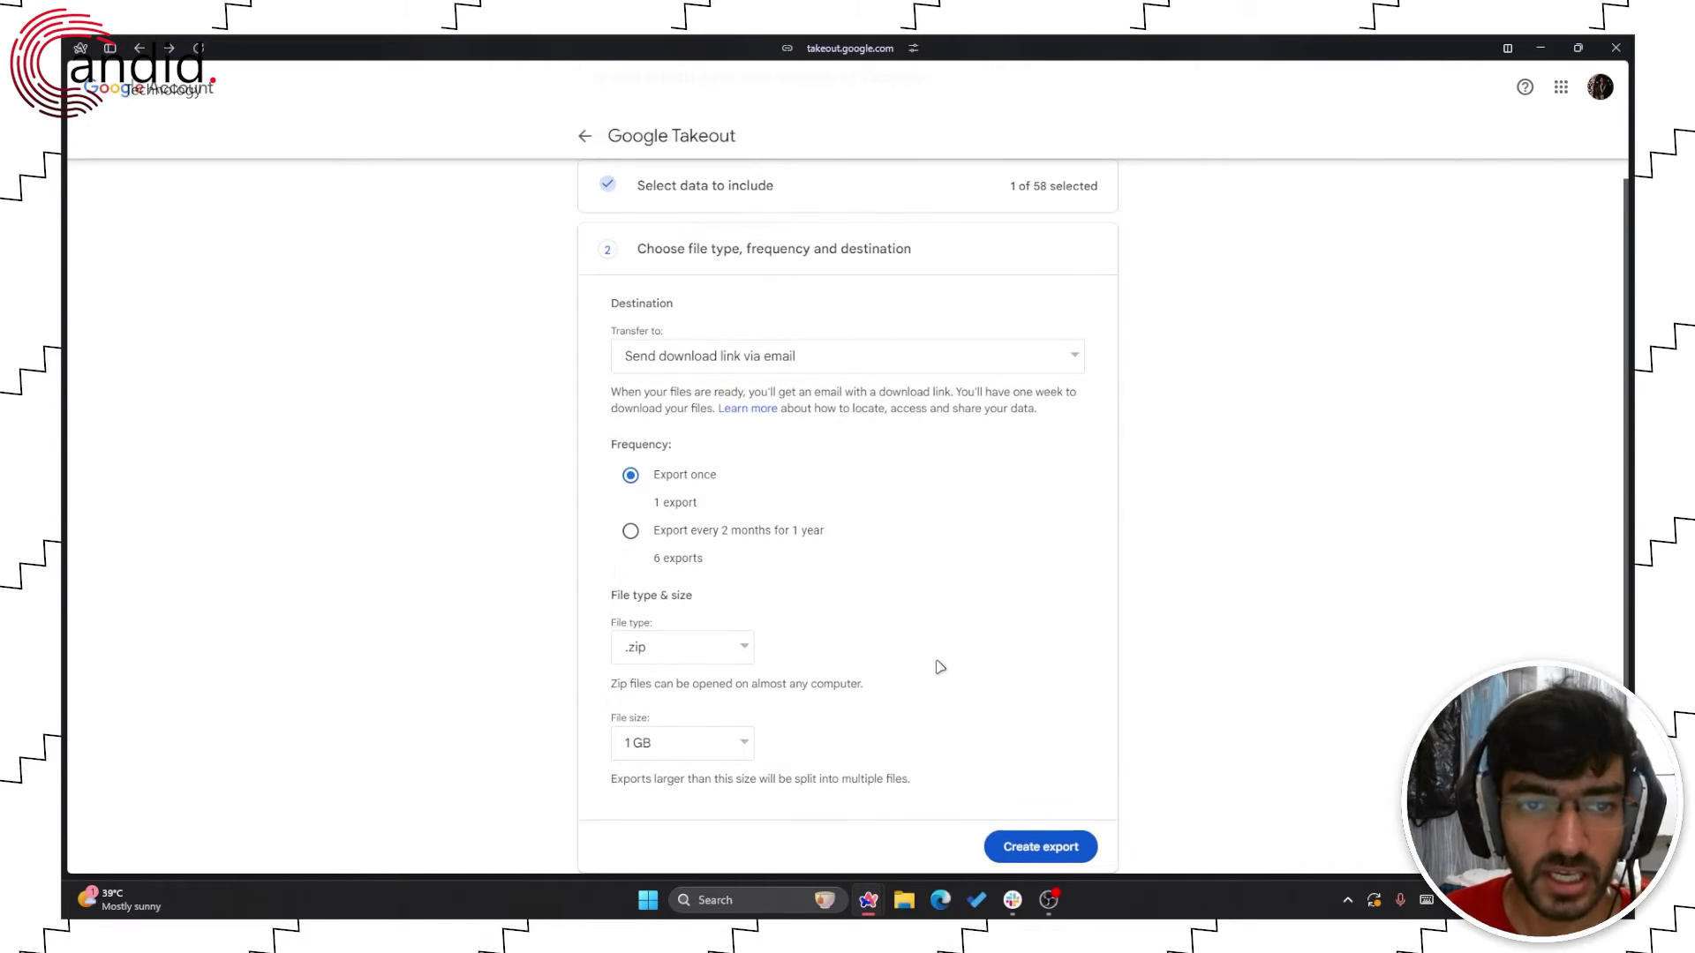
{"action": "left_click", "coordinate": [867, 368]}
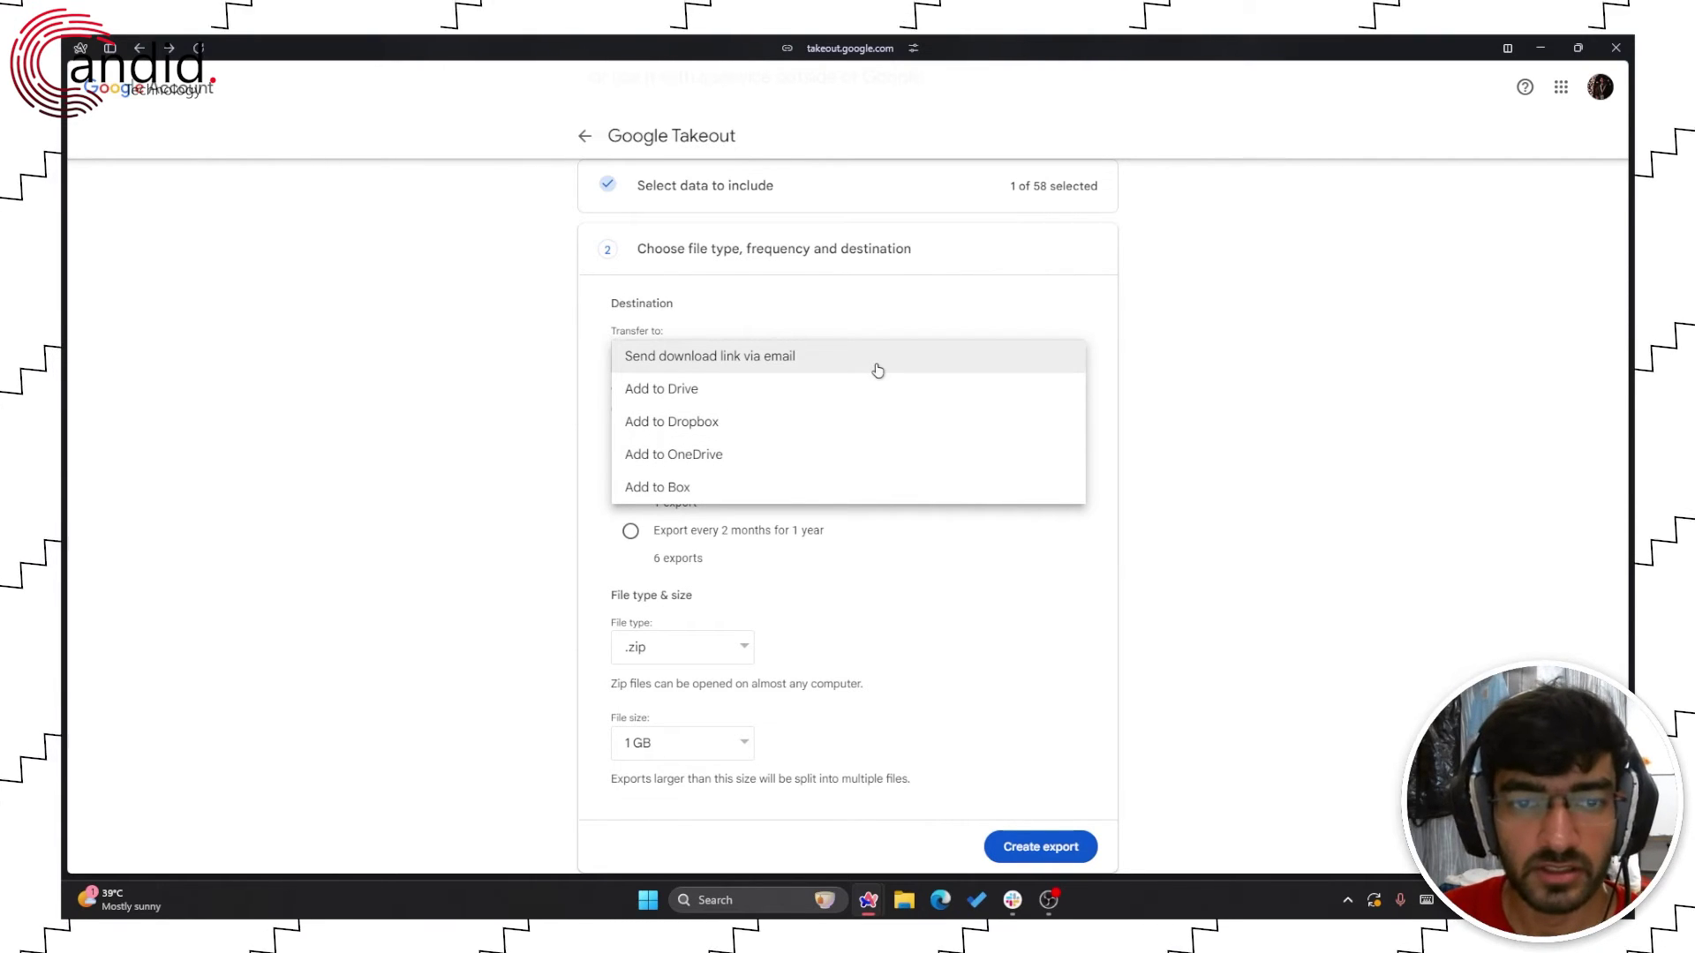
Keep 'Send download link via email' as the destination and create the export
{"action": "left_click", "coordinate": [877, 370]}
{"action": "scroll", "coordinate": [962, 547], "scroll_direction": "down", "scroll_amount": 2}
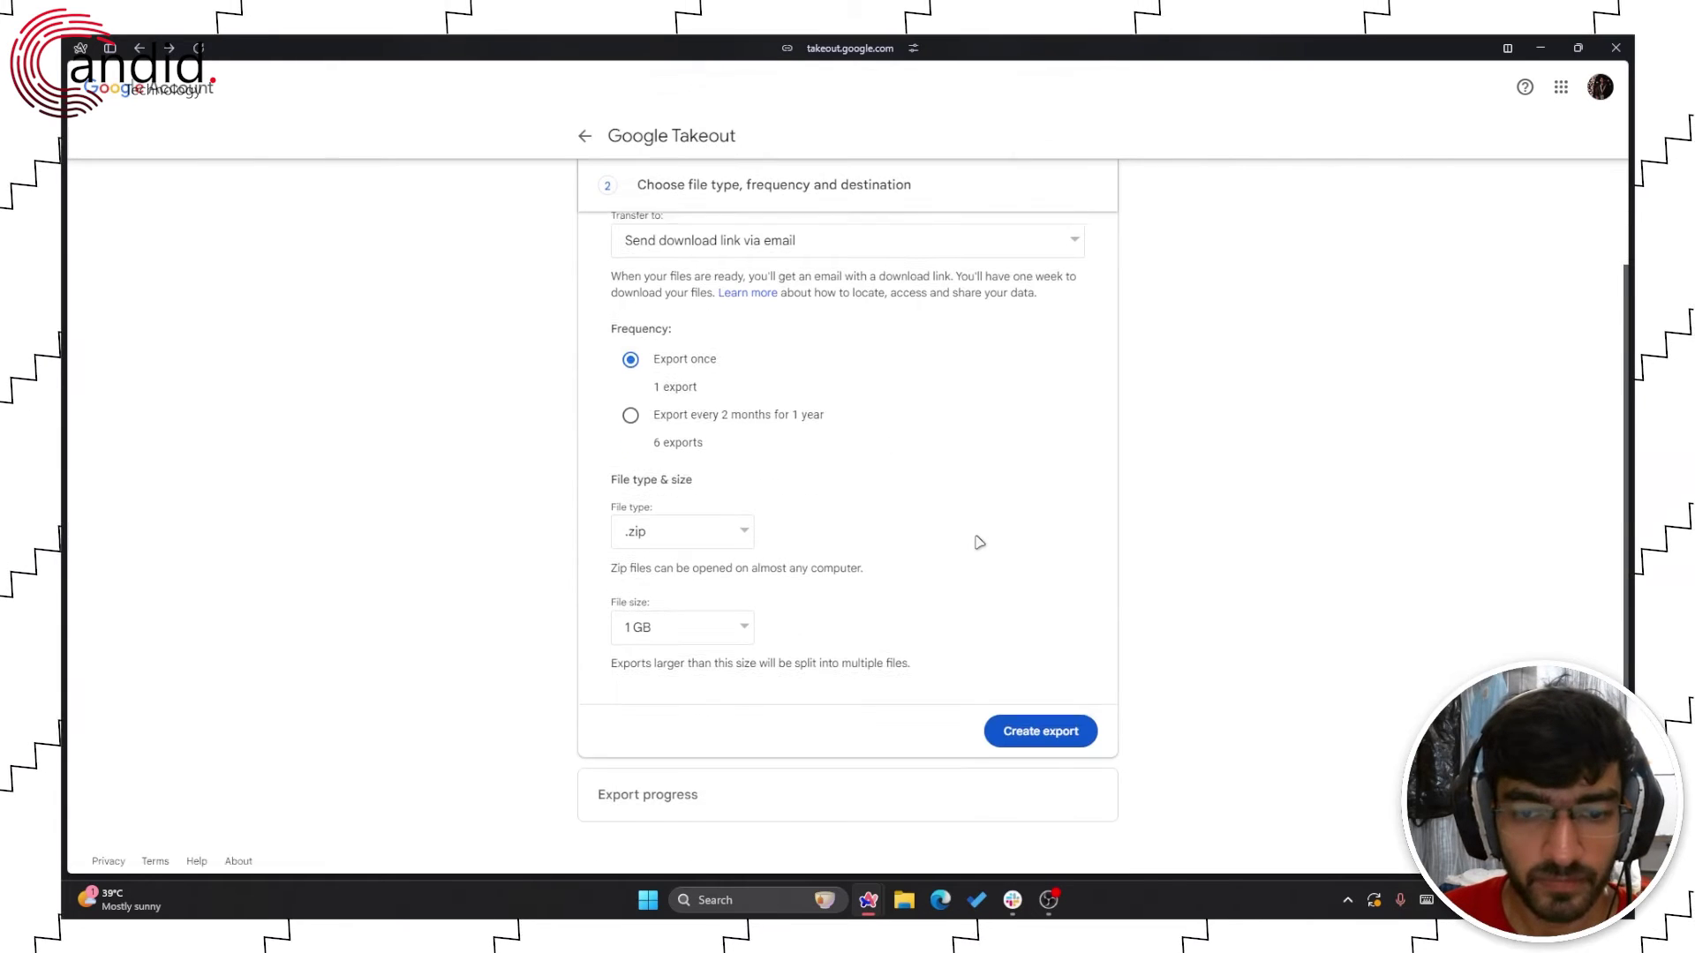
{"action": "left_click", "coordinate": [1048, 726]}
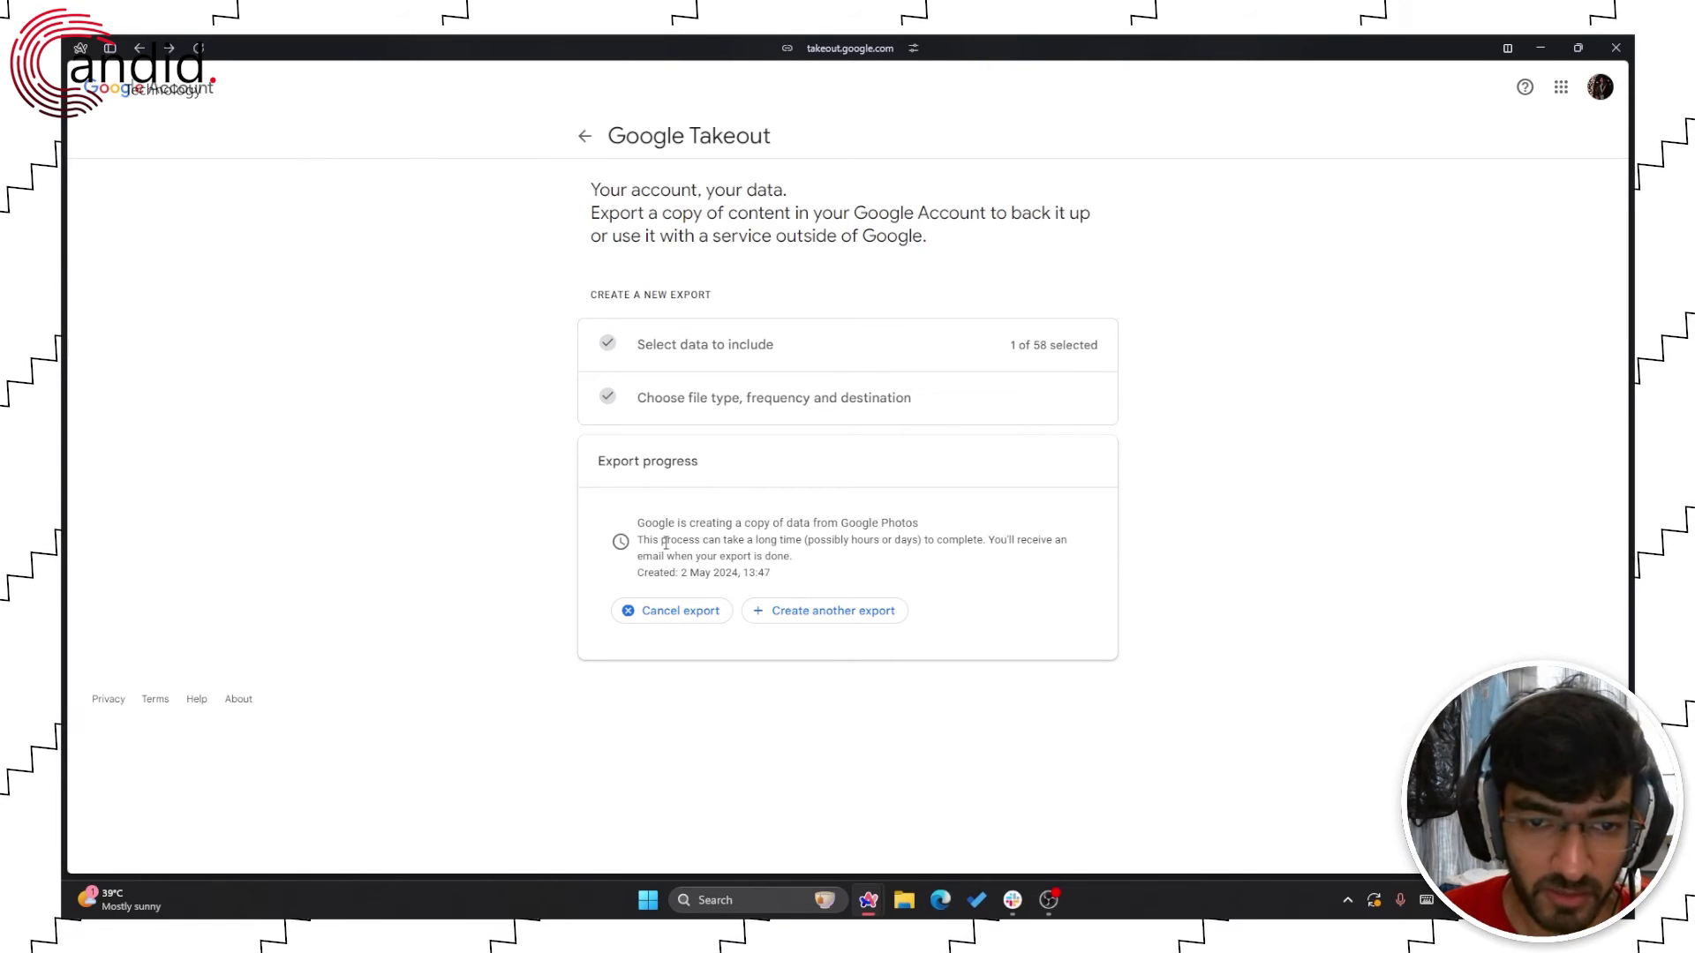
{"action": "left_click_drag", "start_coordinate": [687, 527], "coordinate": [927, 534]}
{"action": "left_click", "coordinate": [935, 552]}
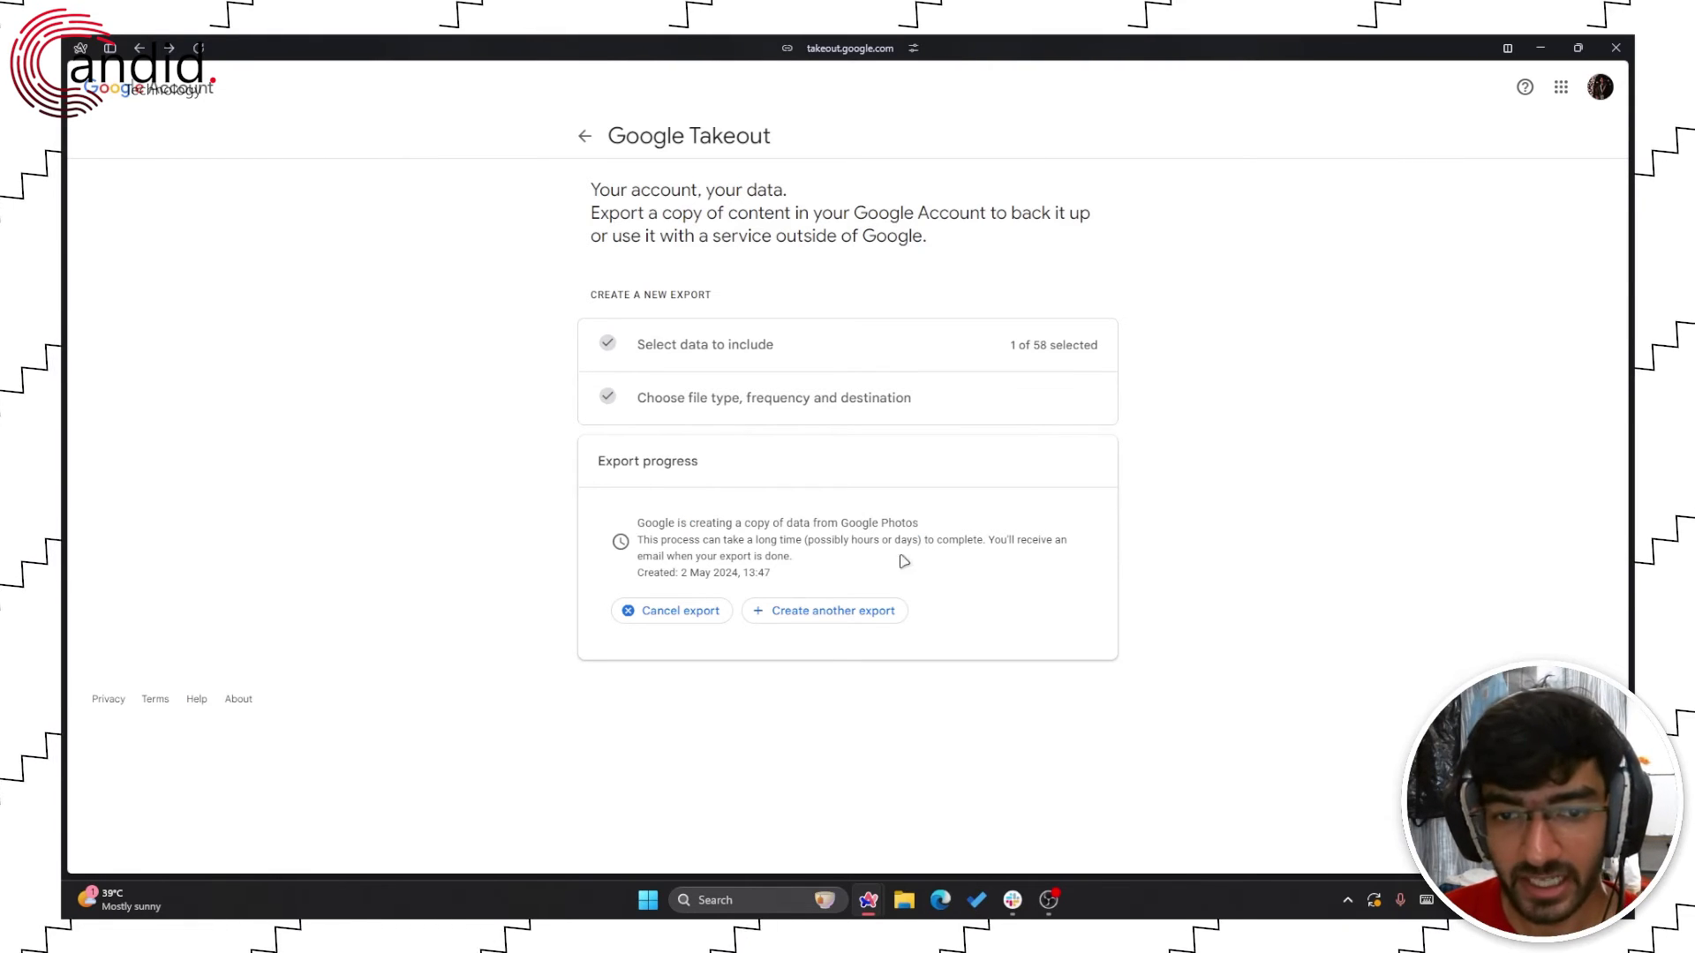
{"action": "left_click_drag", "start_coordinate": [677, 541], "coordinate": [897, 571]}
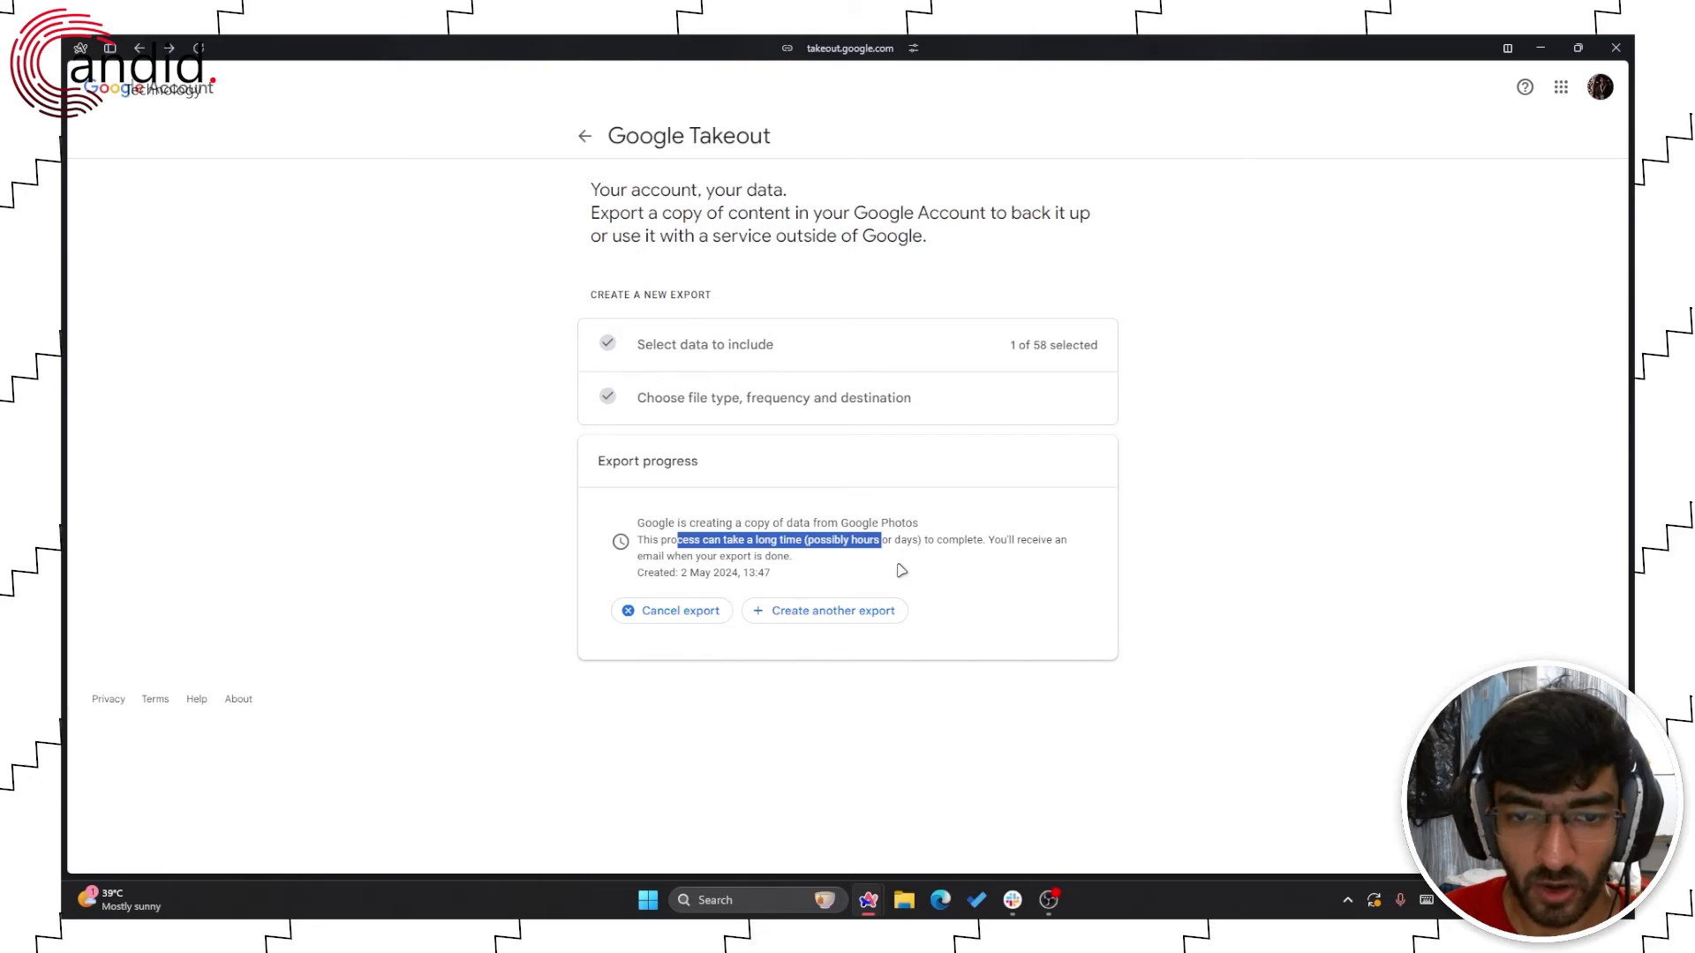
{"action": "left_click", "coordinate": [901, 570]}
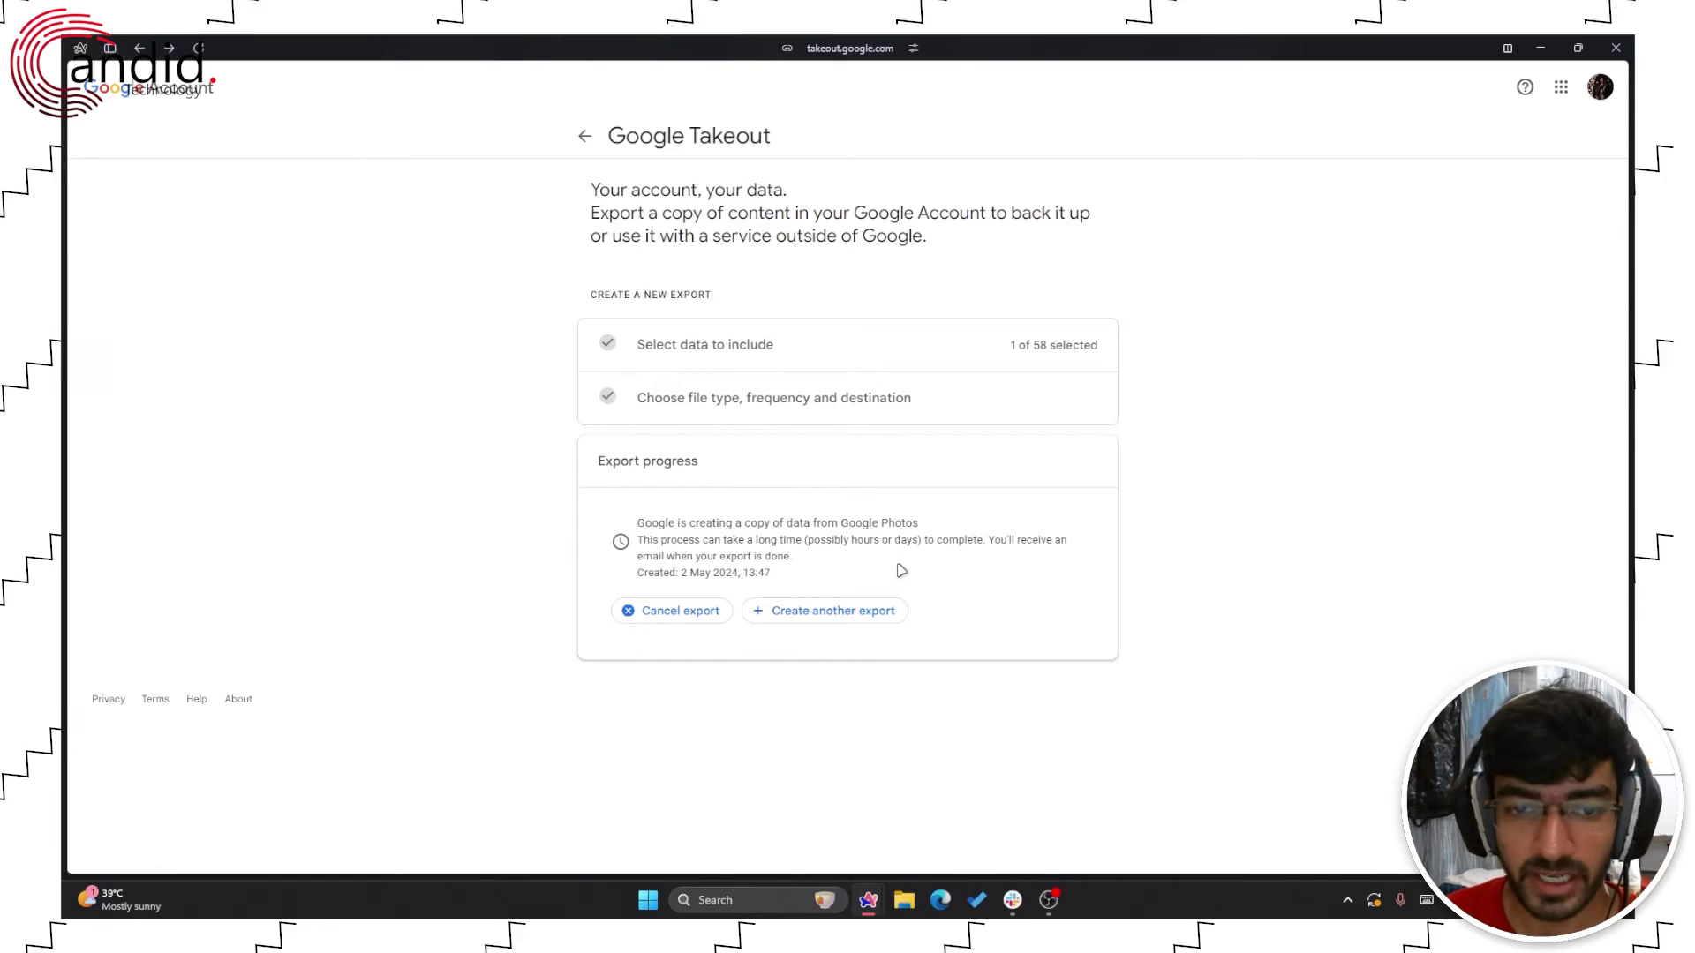